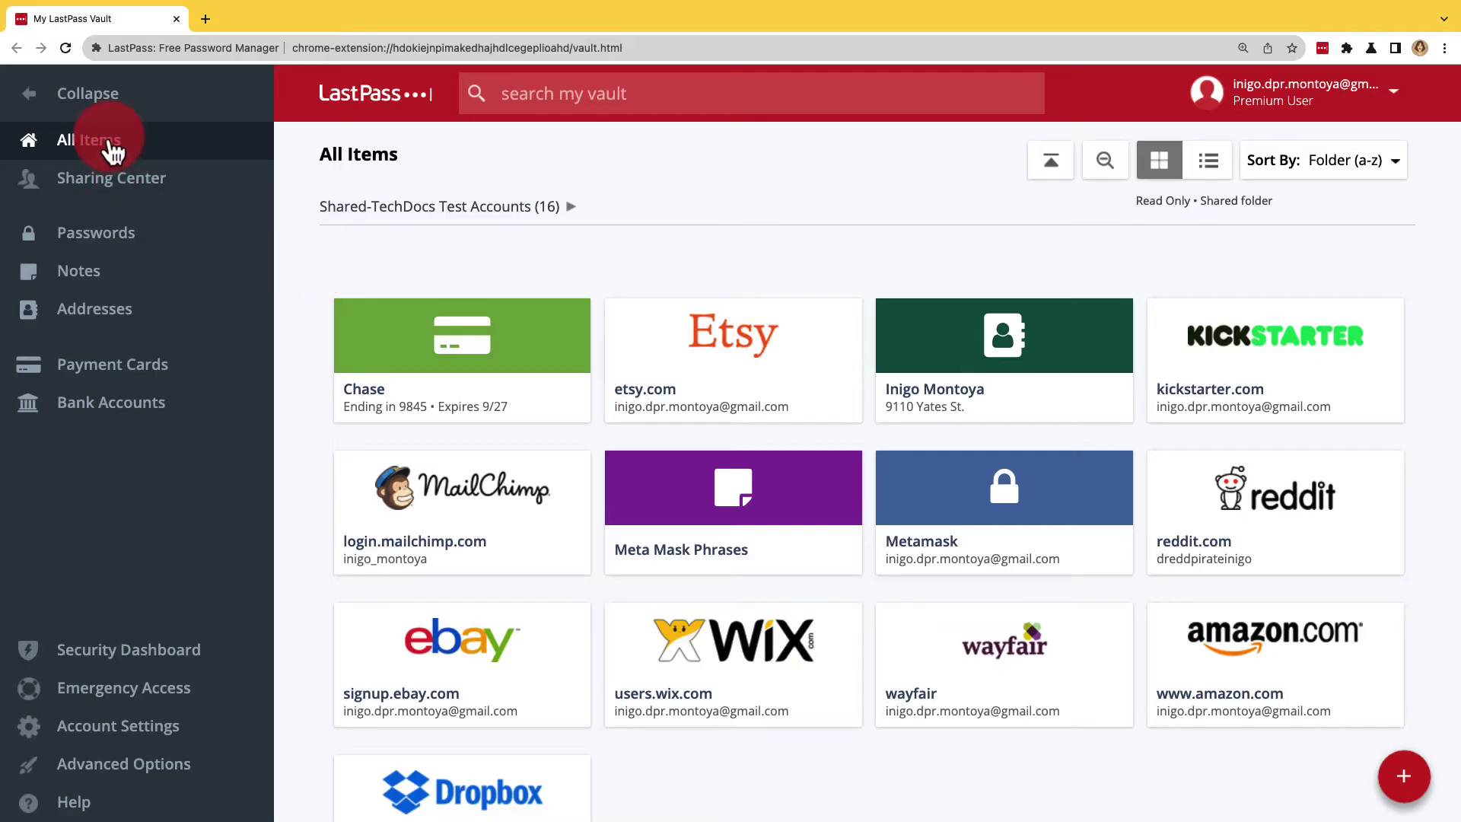
Step: Filter the vault to the Passwords category, listing logins like etsy.com and reddit.com
left_click(90, 242)
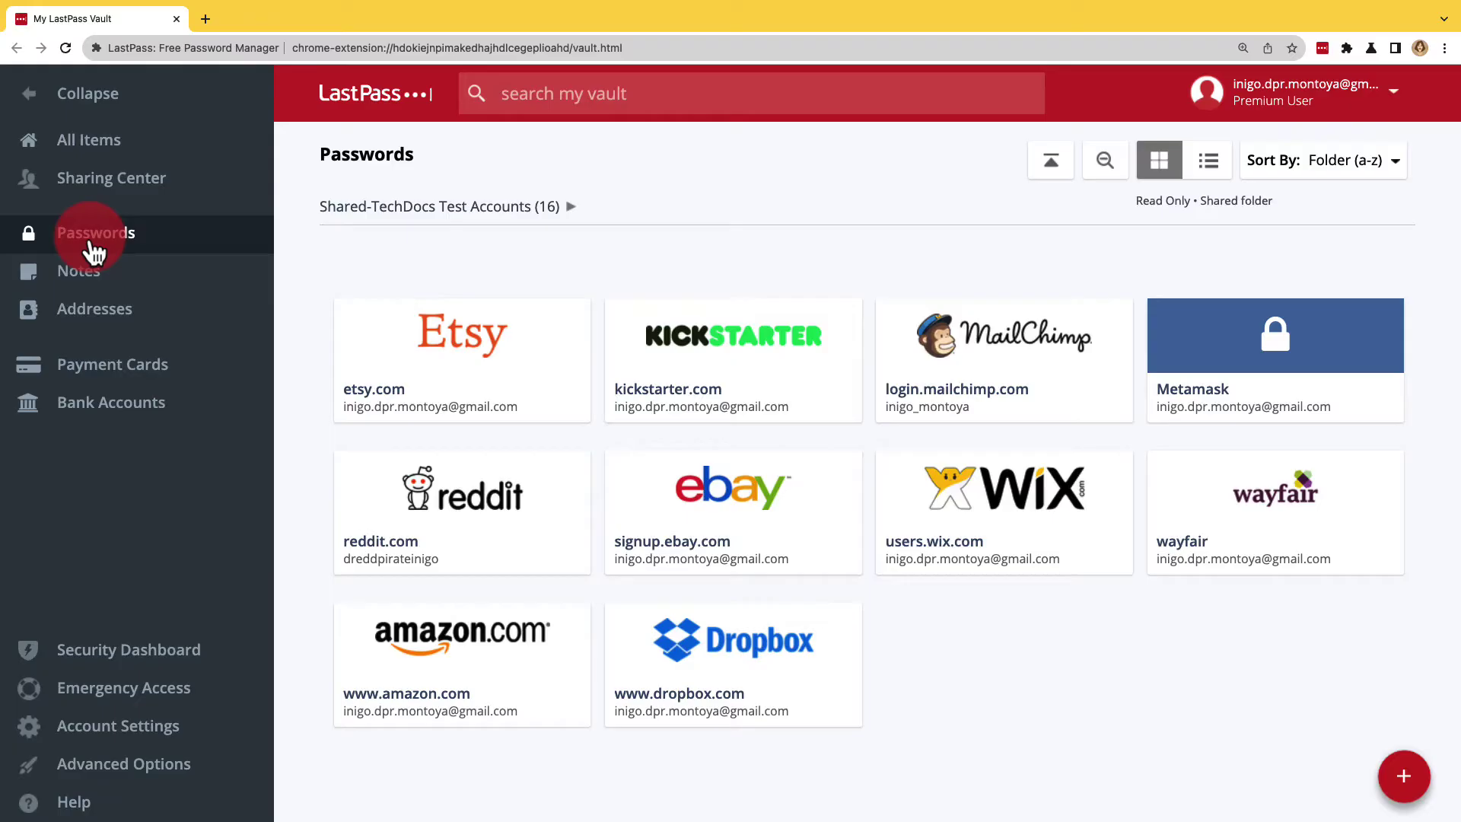
mouse_move(441, 335)
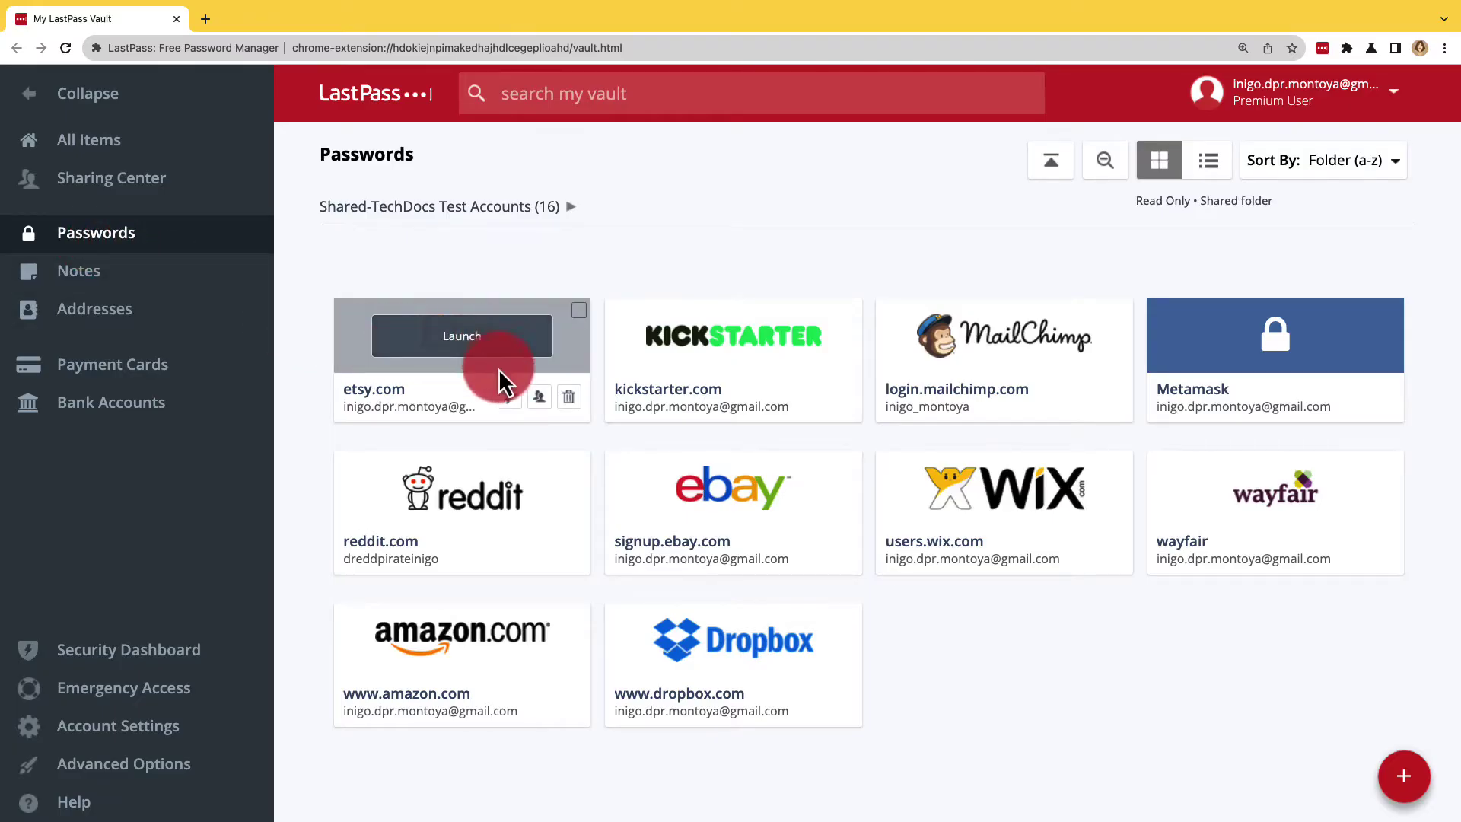
Step: Share etsy.com with the recipient's Gmail address, with Allow Recipient to View Password ticked
left_click(539, 397)
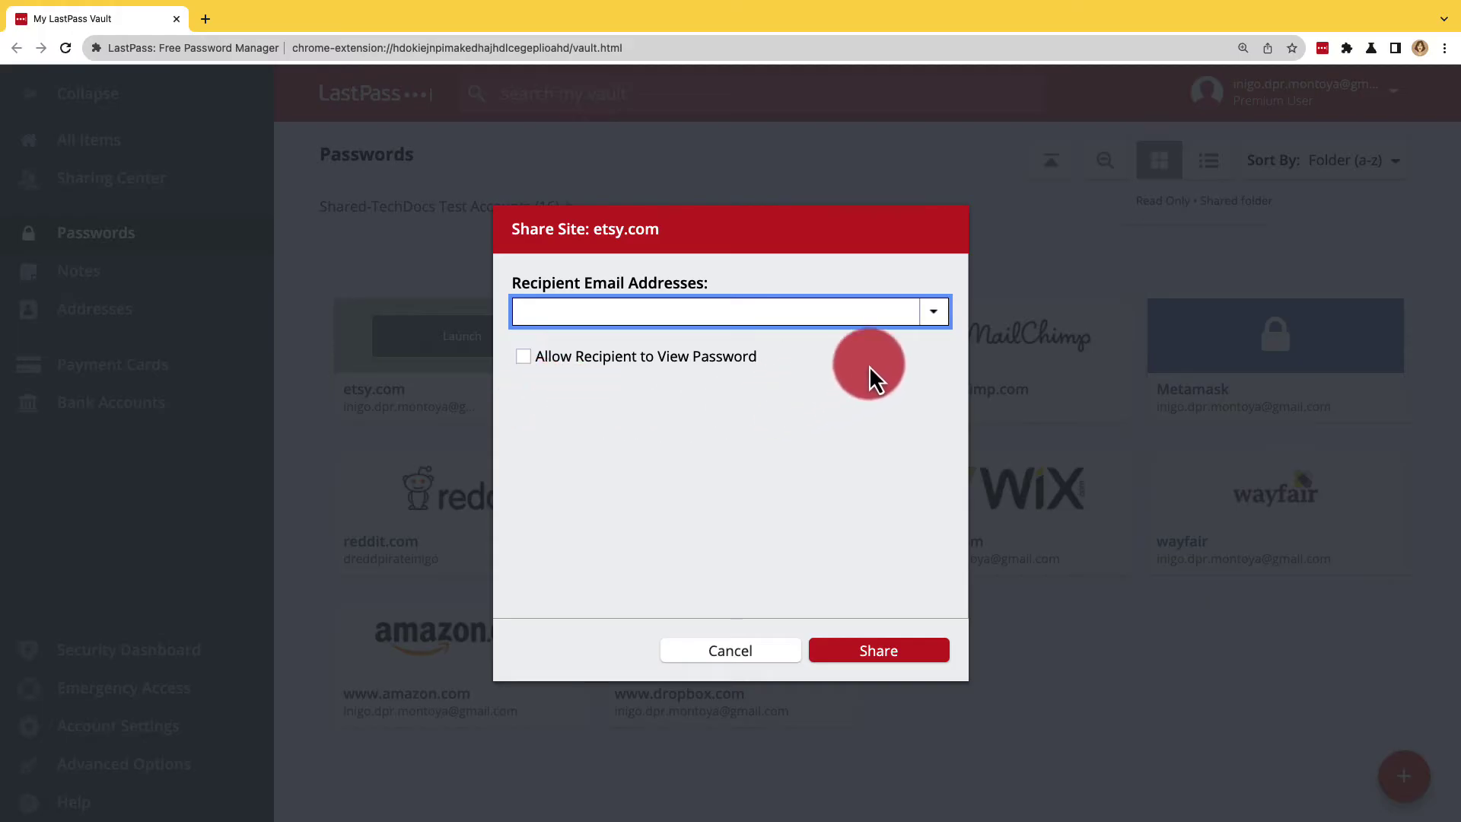
left_click(923, 313)
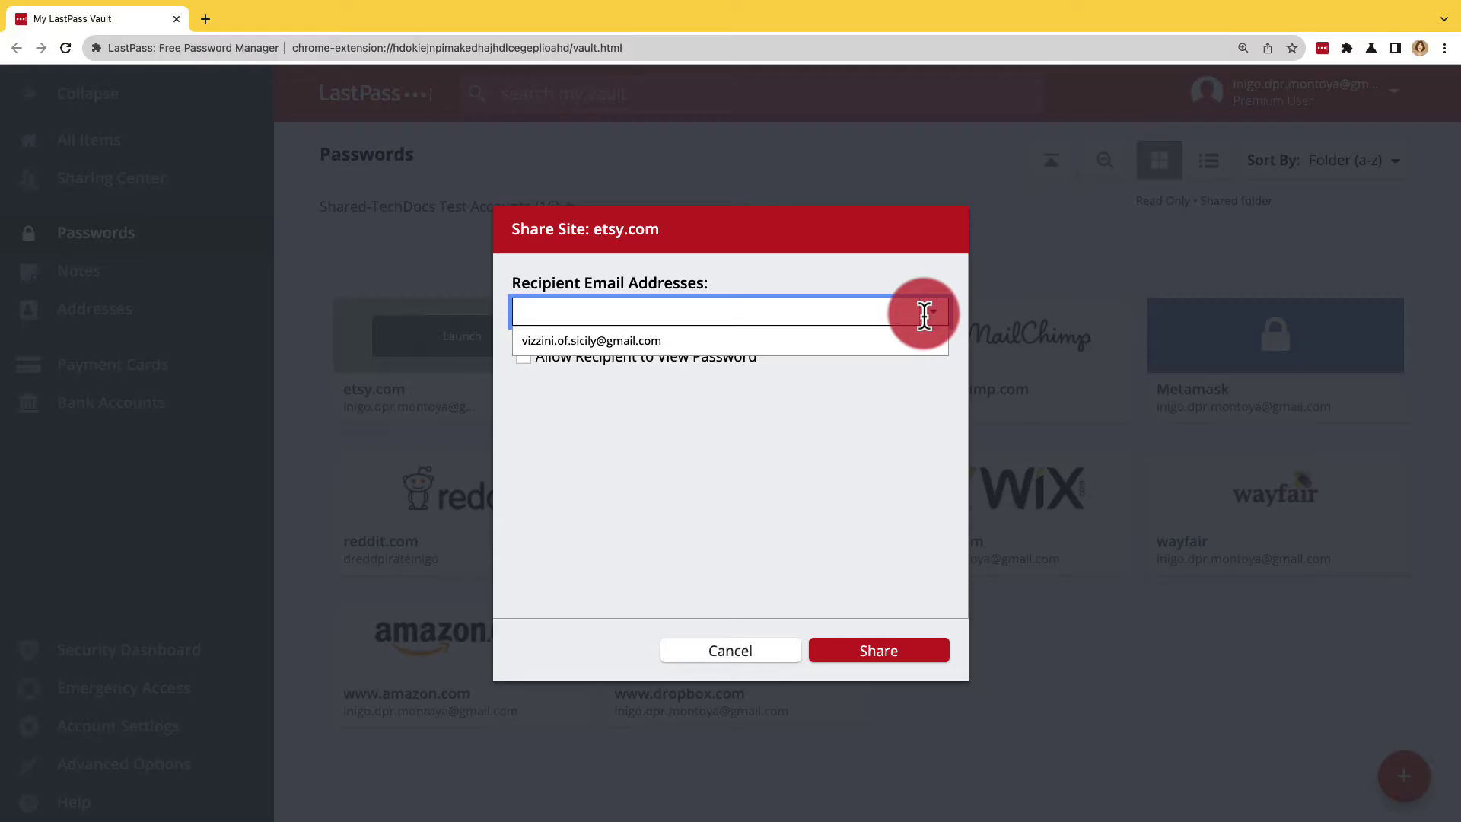
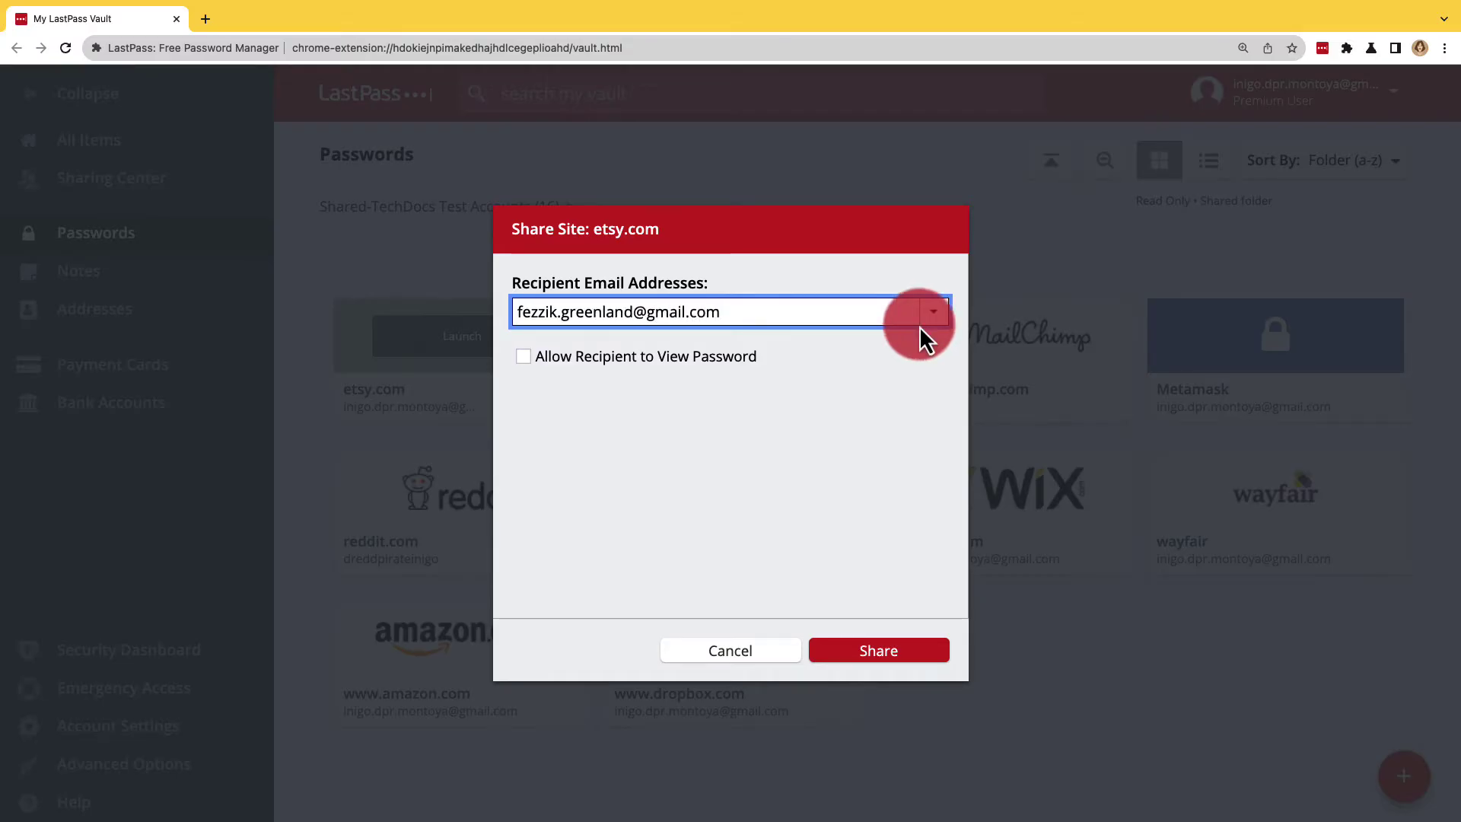
left_click(528, 360)
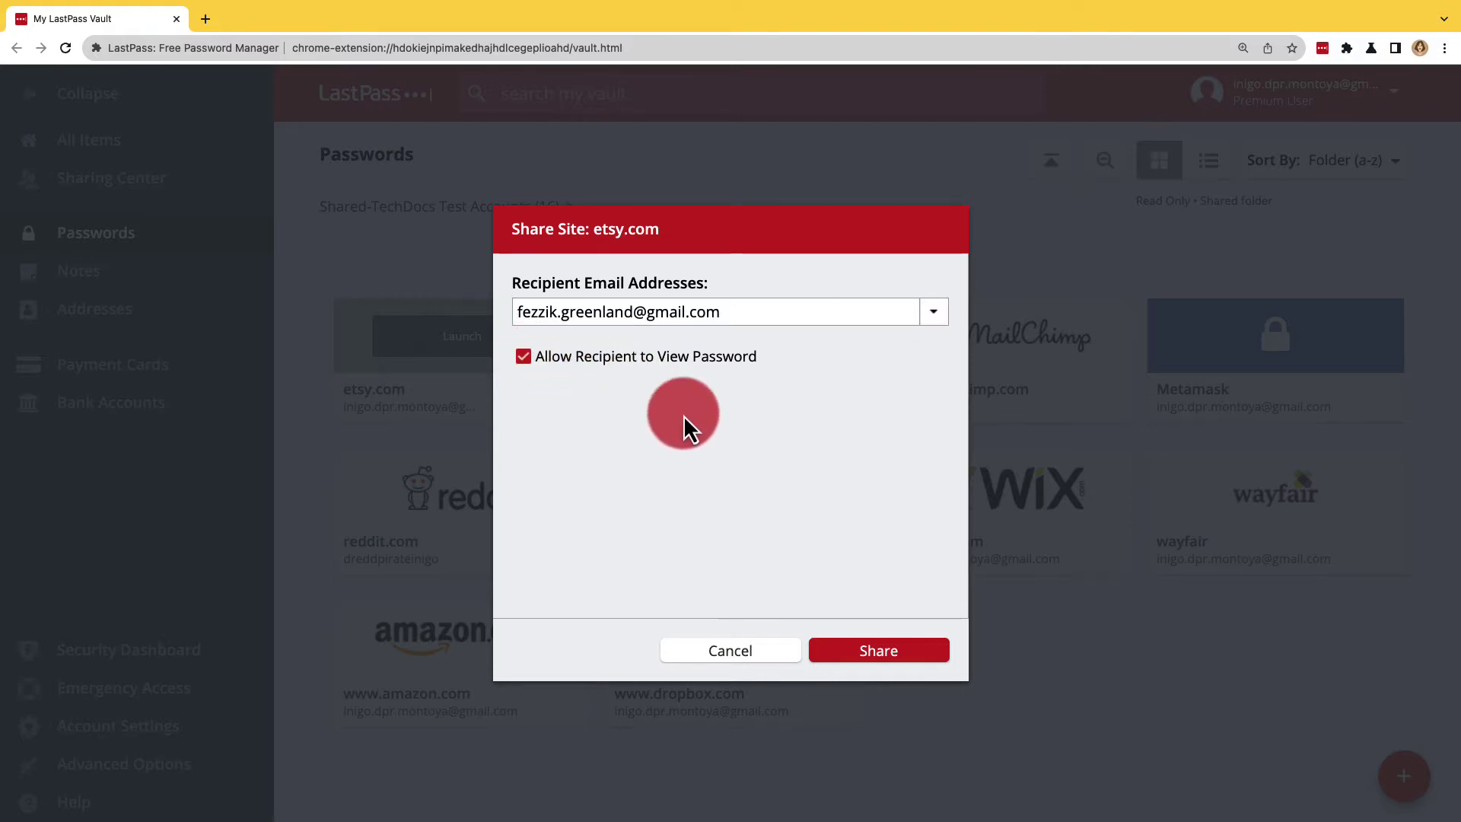
left_click(864, 653)
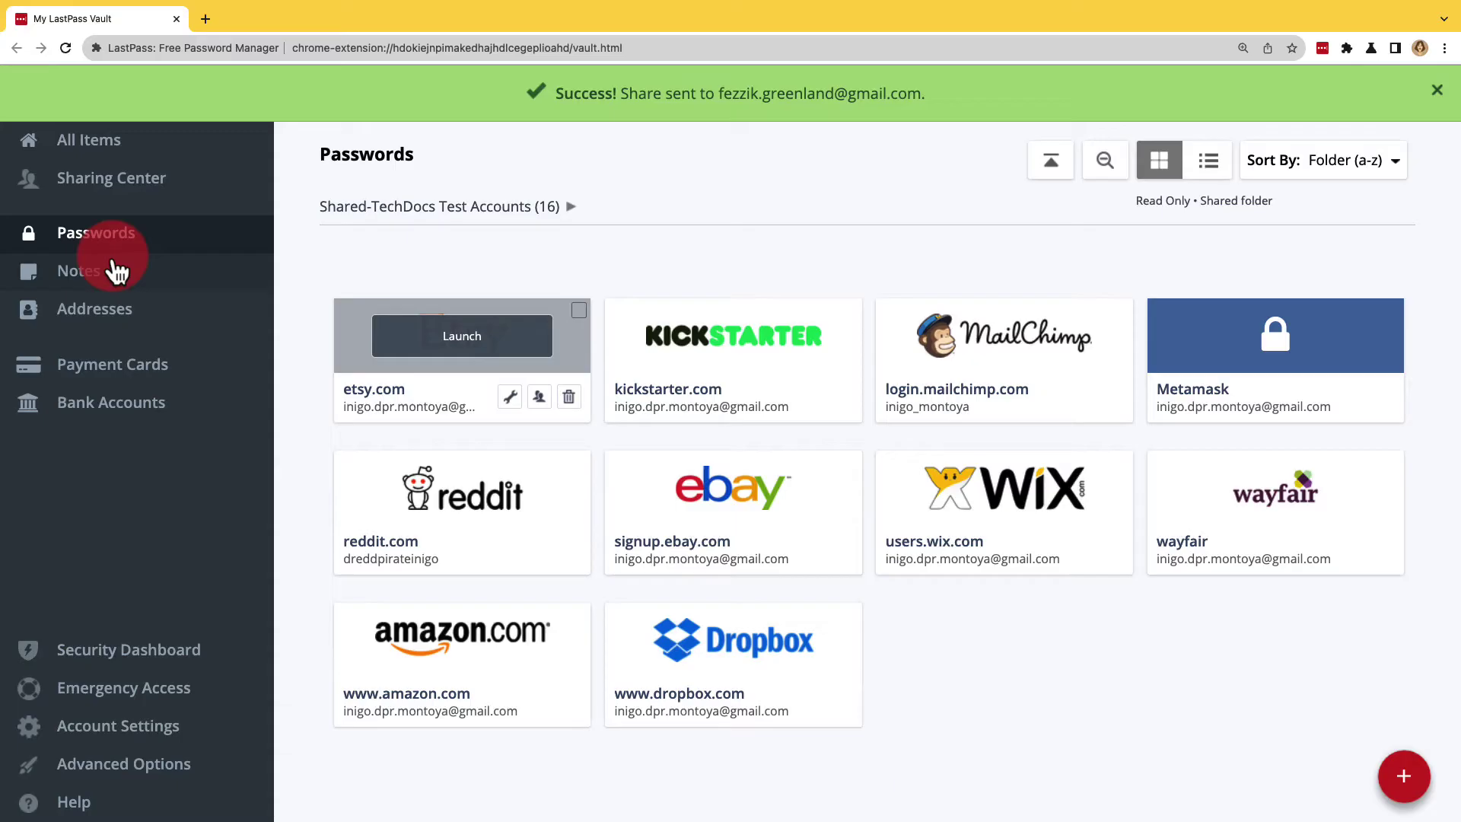
Step: Check Sharing Center's Shared with Others tab for the pending etsy.com share
left_click(112, 198)
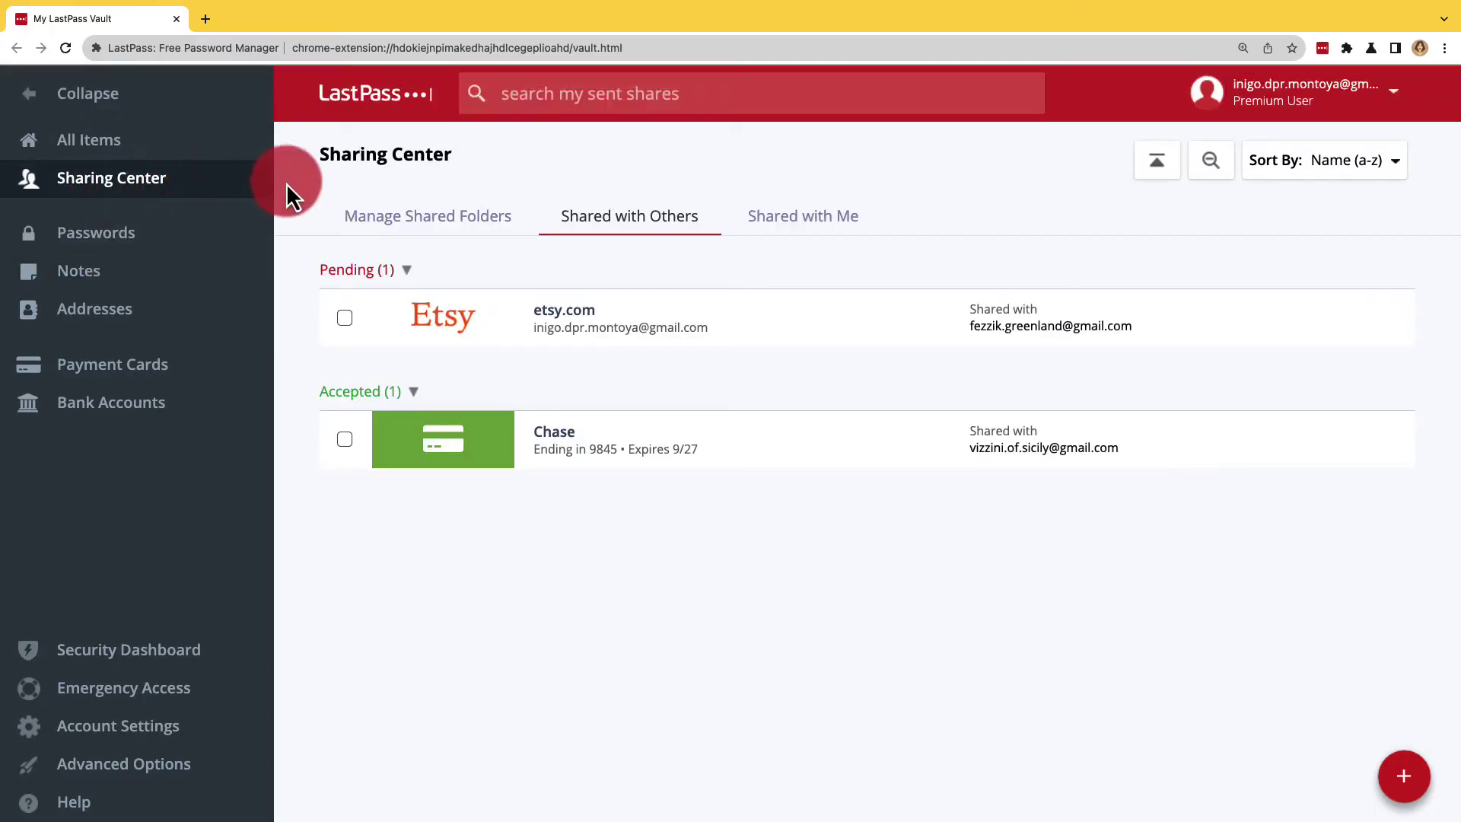
left_click(561, 217)
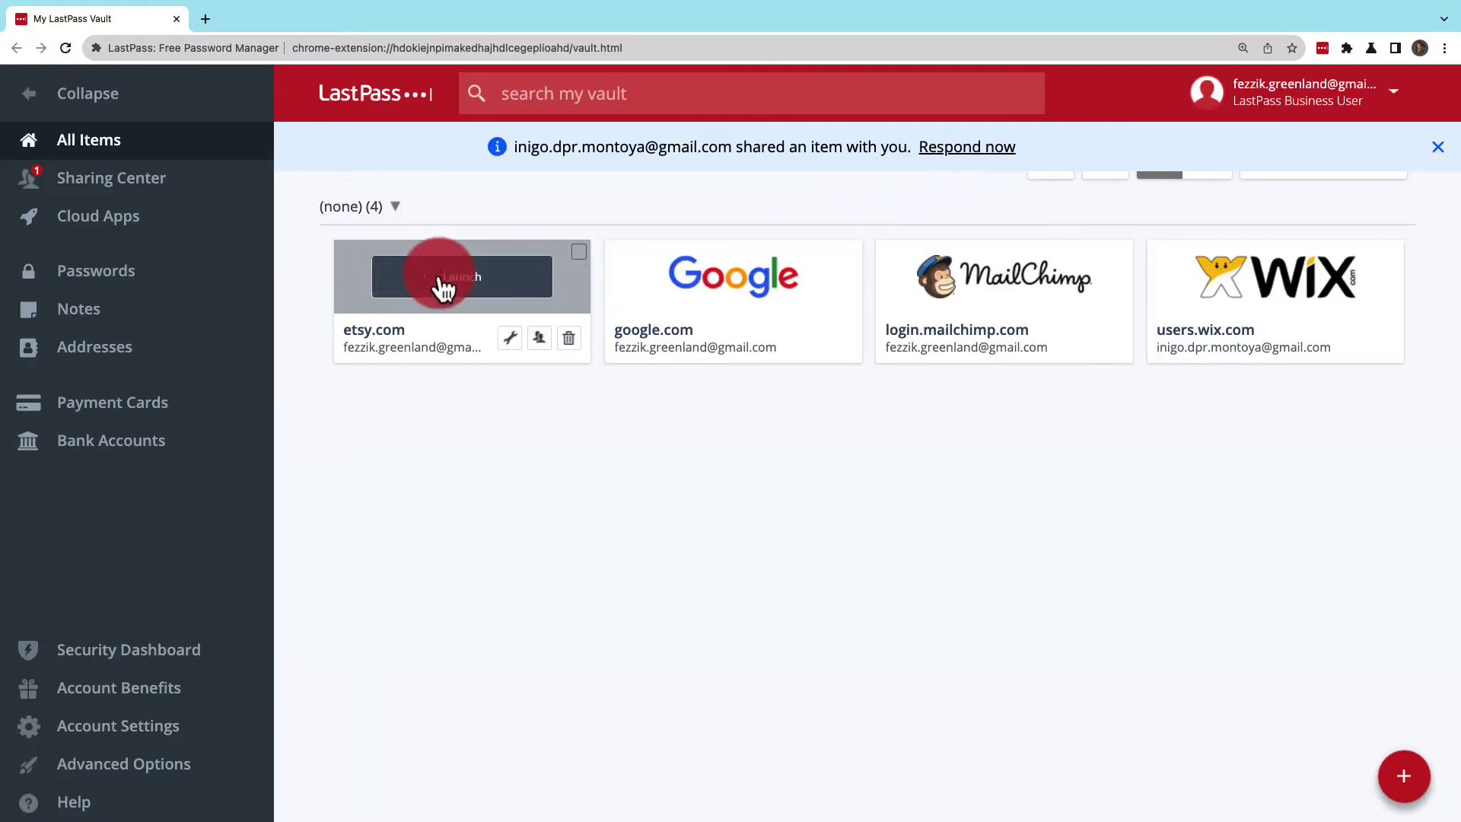
Step: Open the Shared with Me tab to find the etsy.com share under Pending (1)
left_click(208, 190)
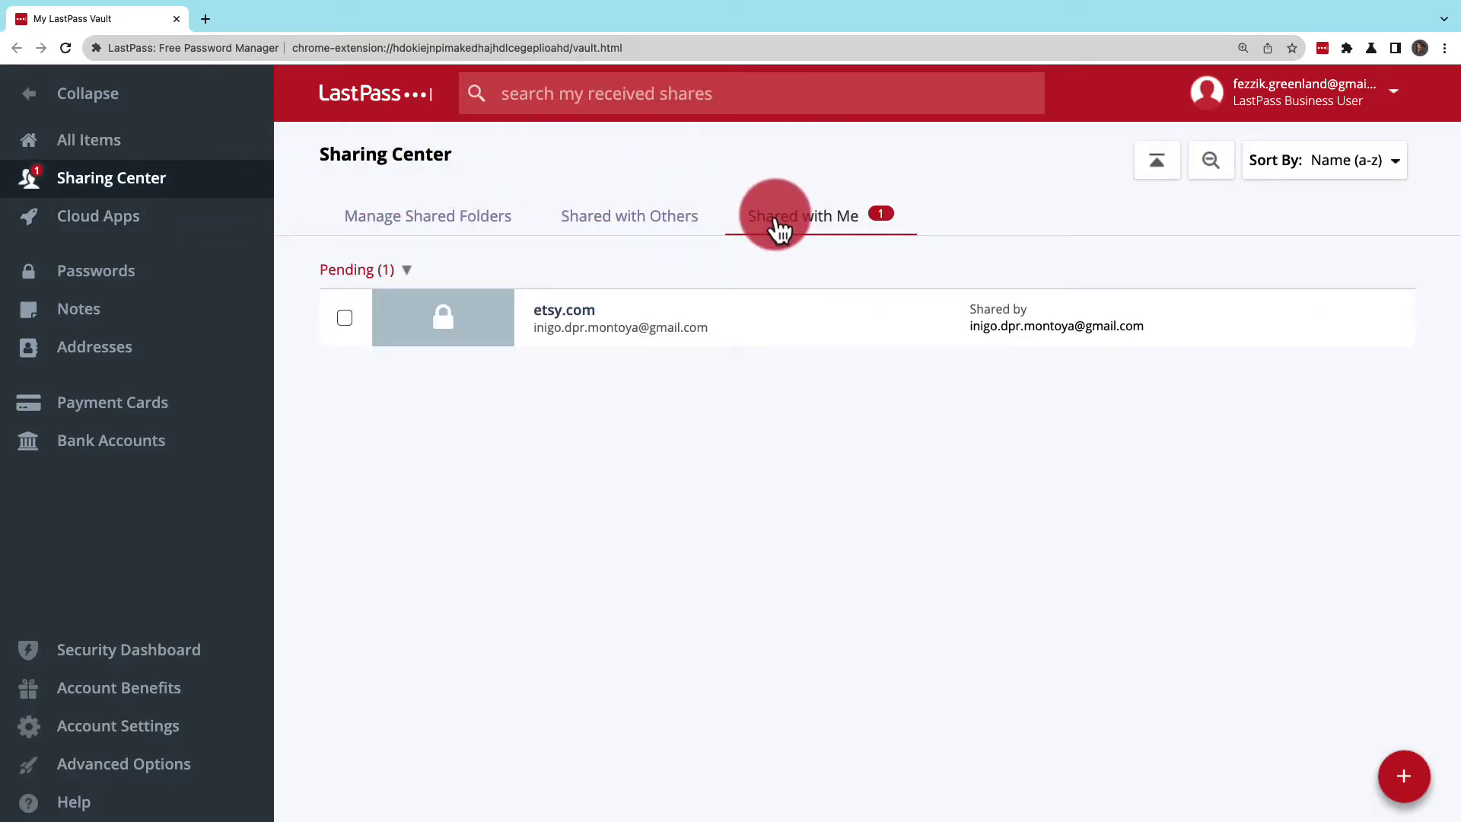
mouse_move(765, 308)
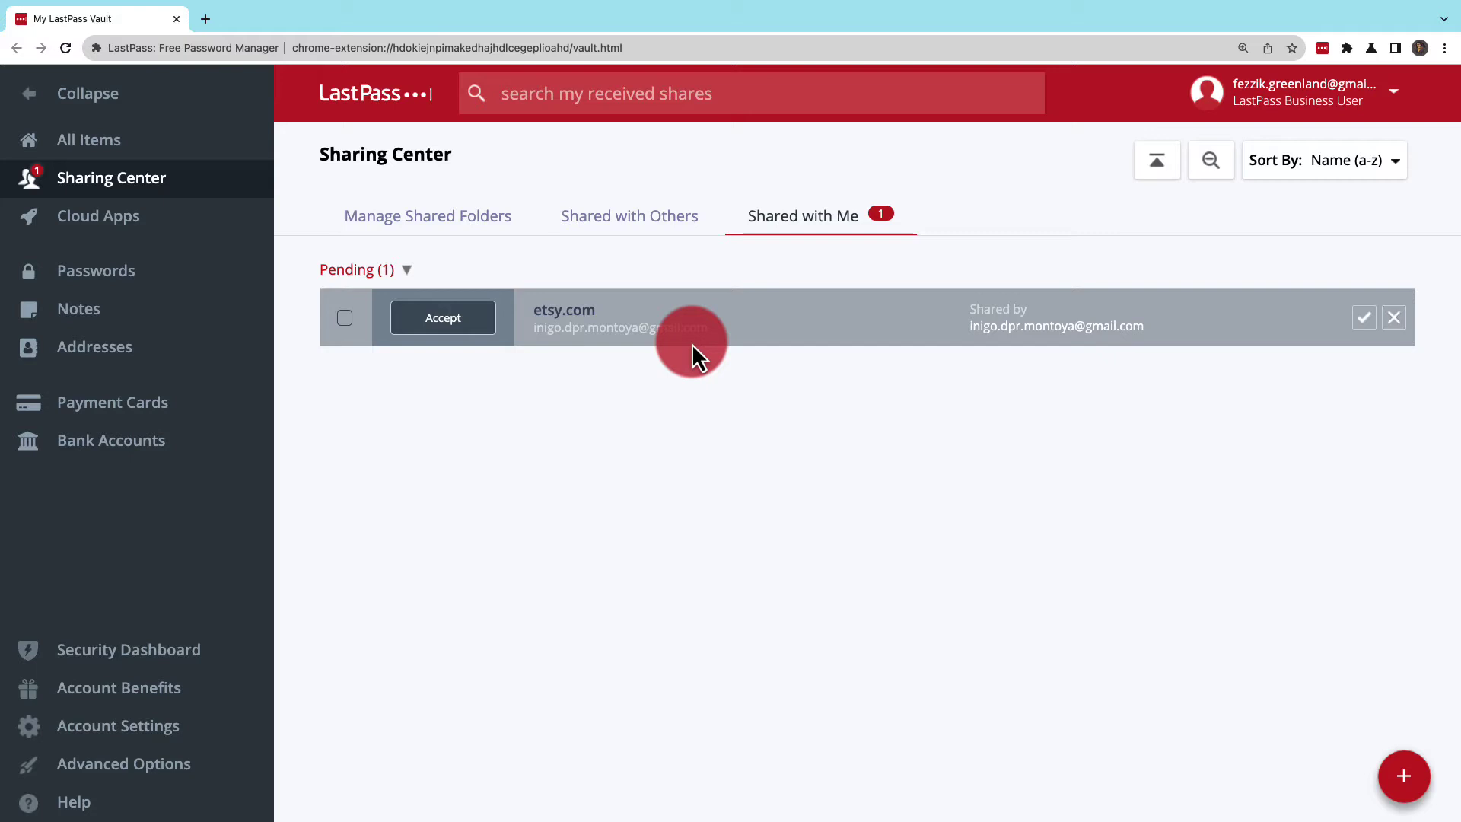
left_click(462, 329)
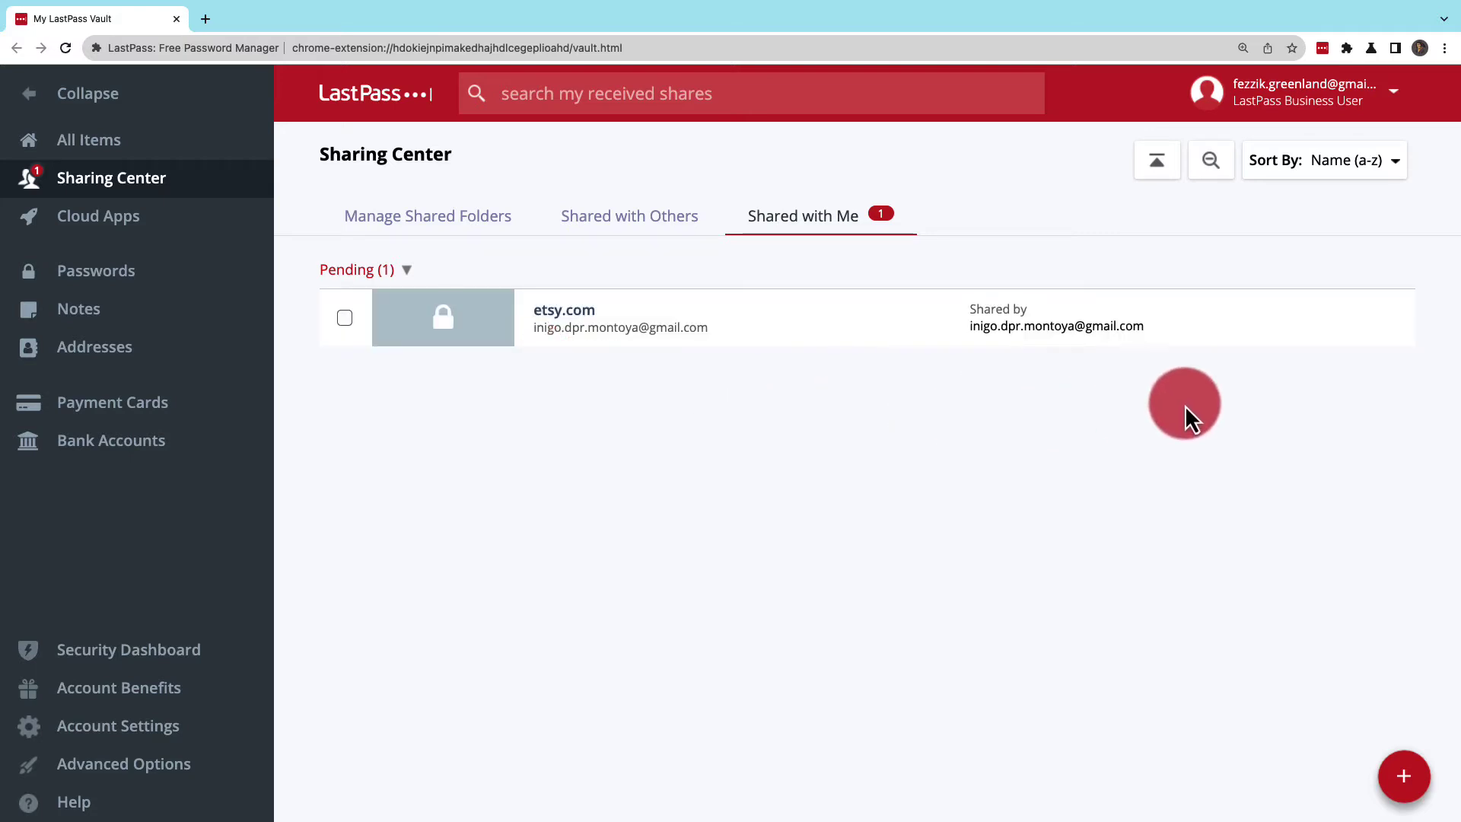
mouse_move(1392, 333)
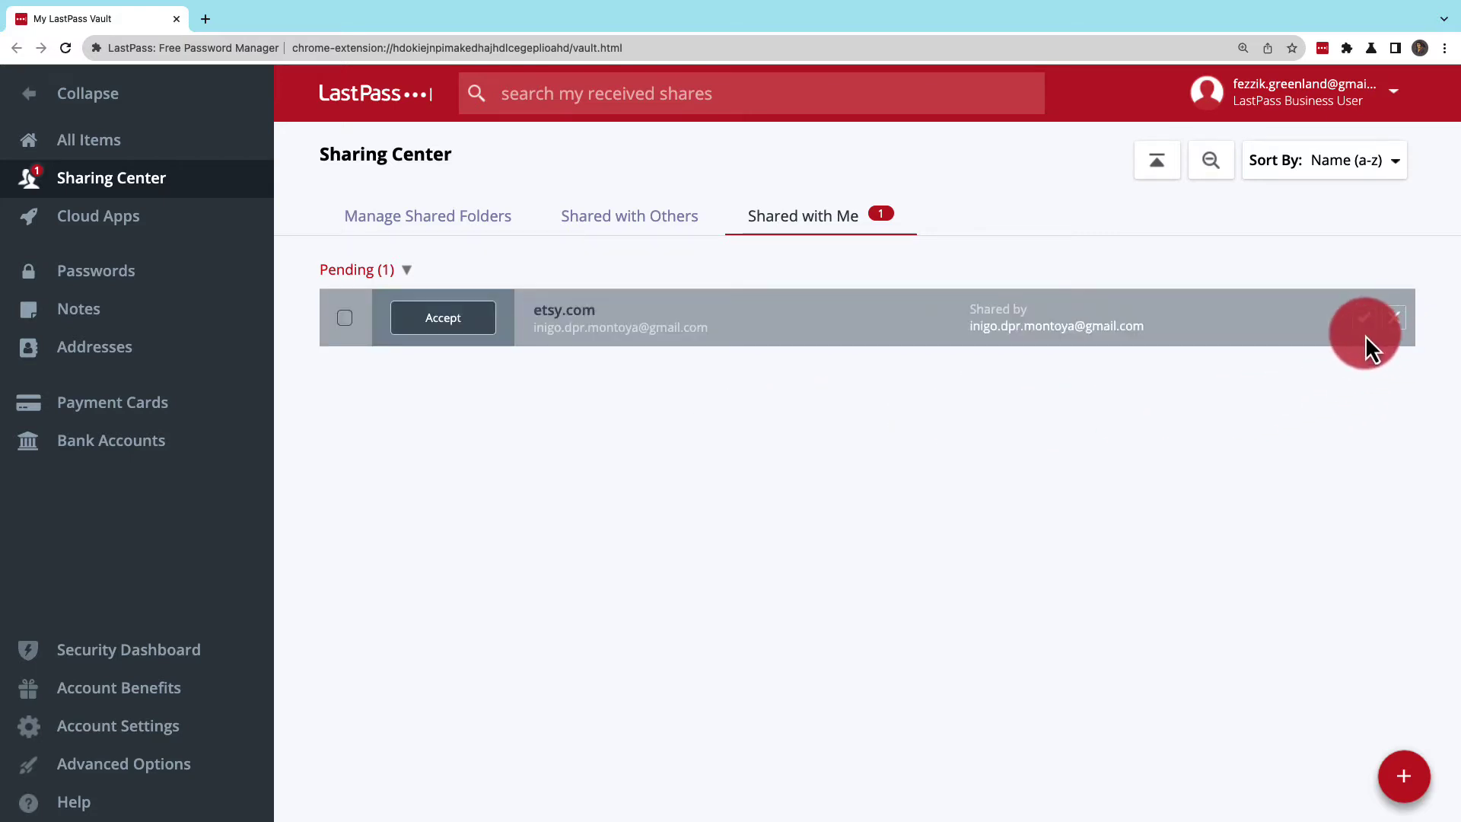
Step: Accept the incoming etsy.com share, saving it into a folder named 'Cool Stuff'
left_click(1361, 323)
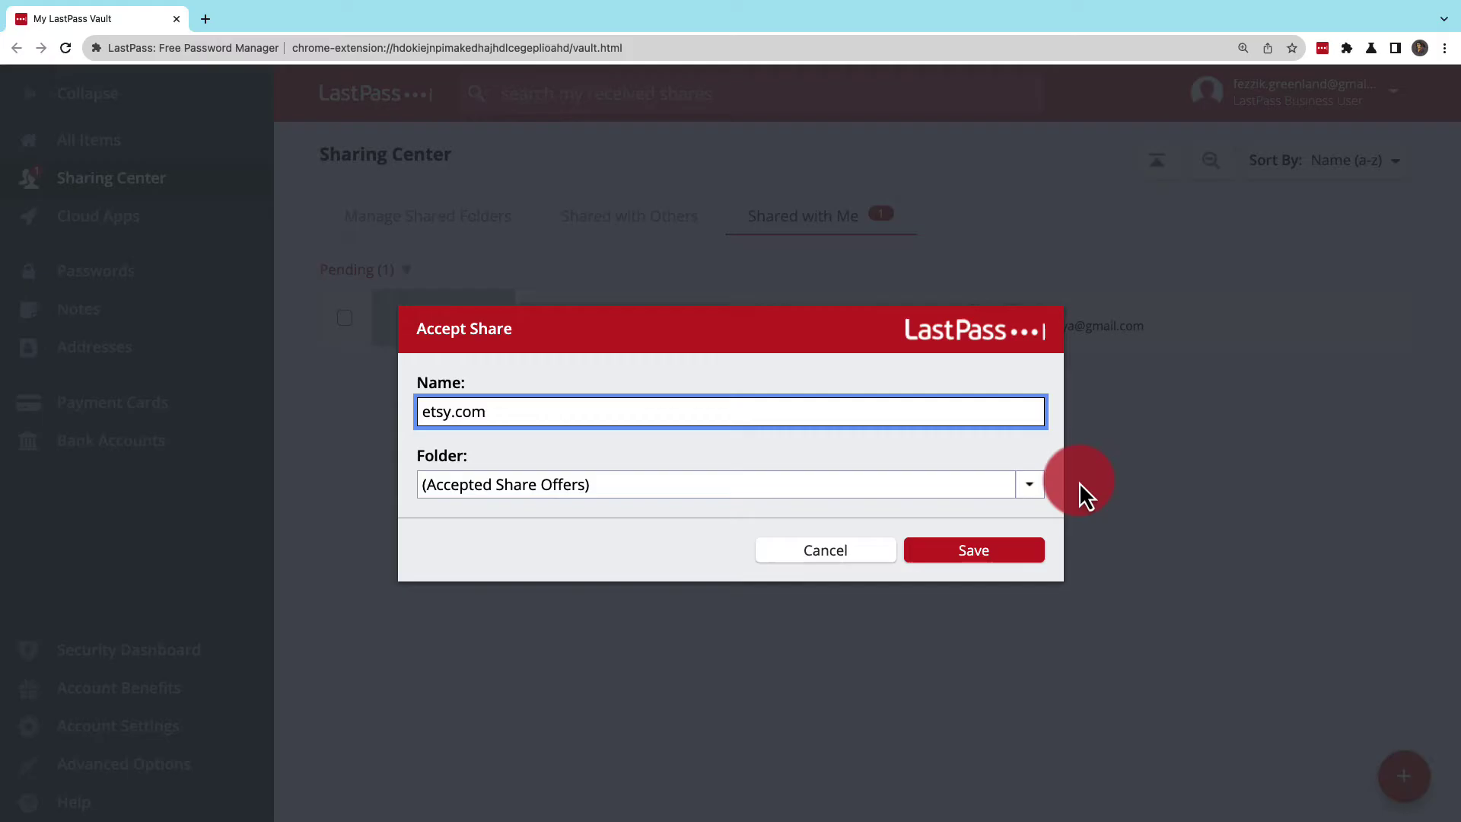
left_click(1031, 484)
type("Coo")
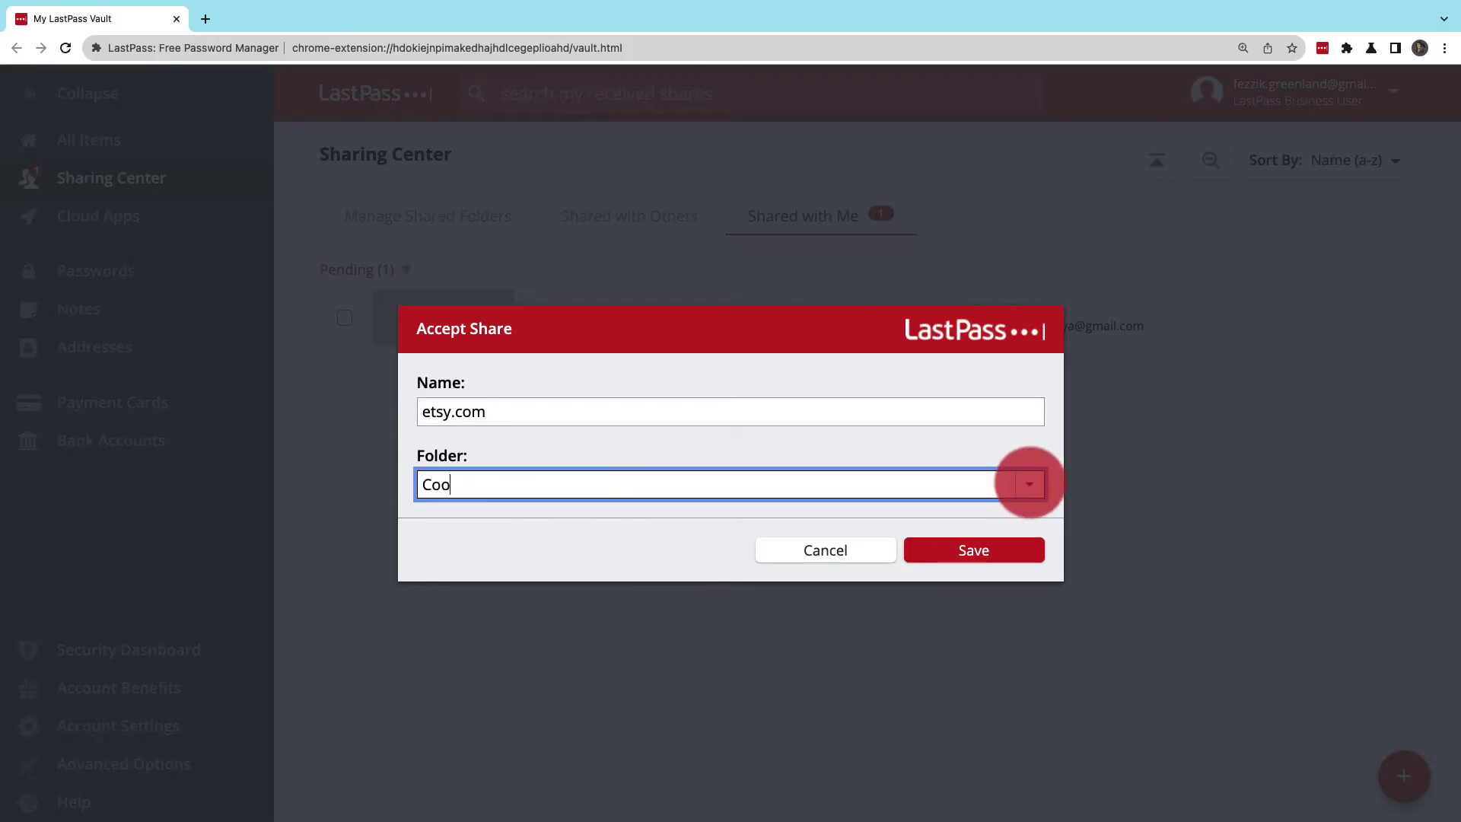
type("l Stuff")
left_click(999, 546)
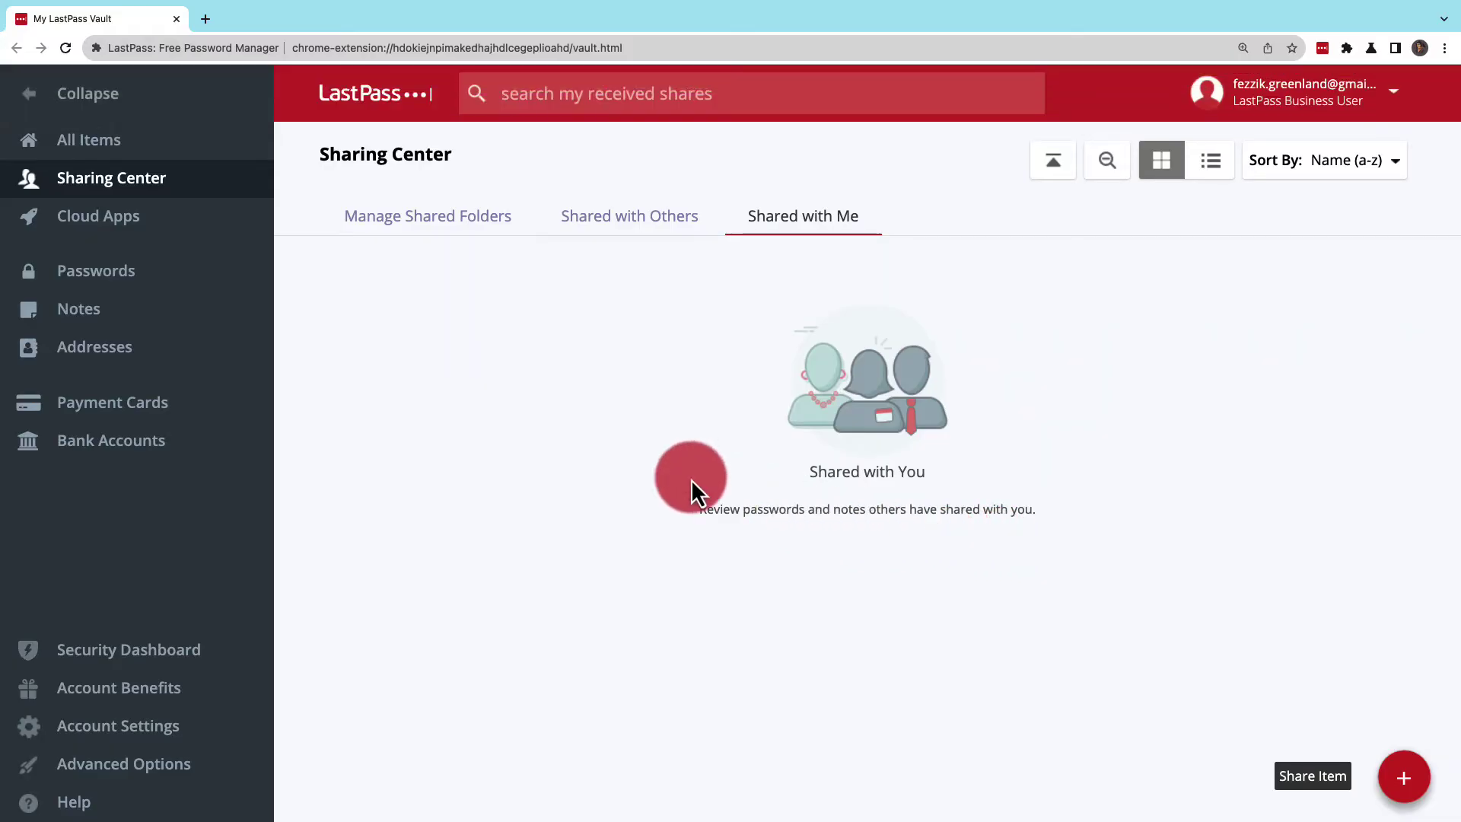
Step: Show the Passwords category and expand the Cool Stuff folder containing etsy.com
left_click(201, 164)
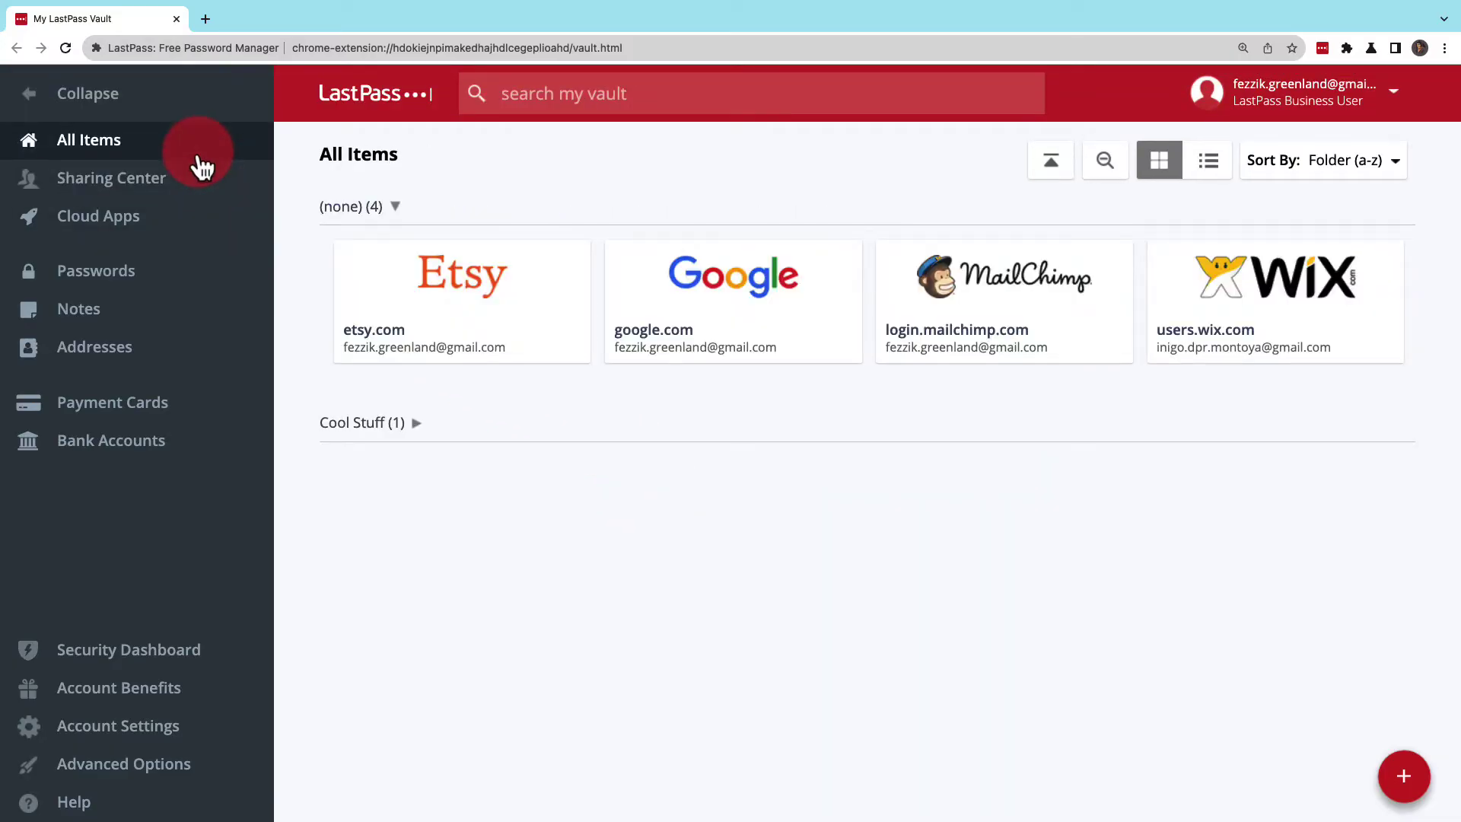
left_click(194, 272)
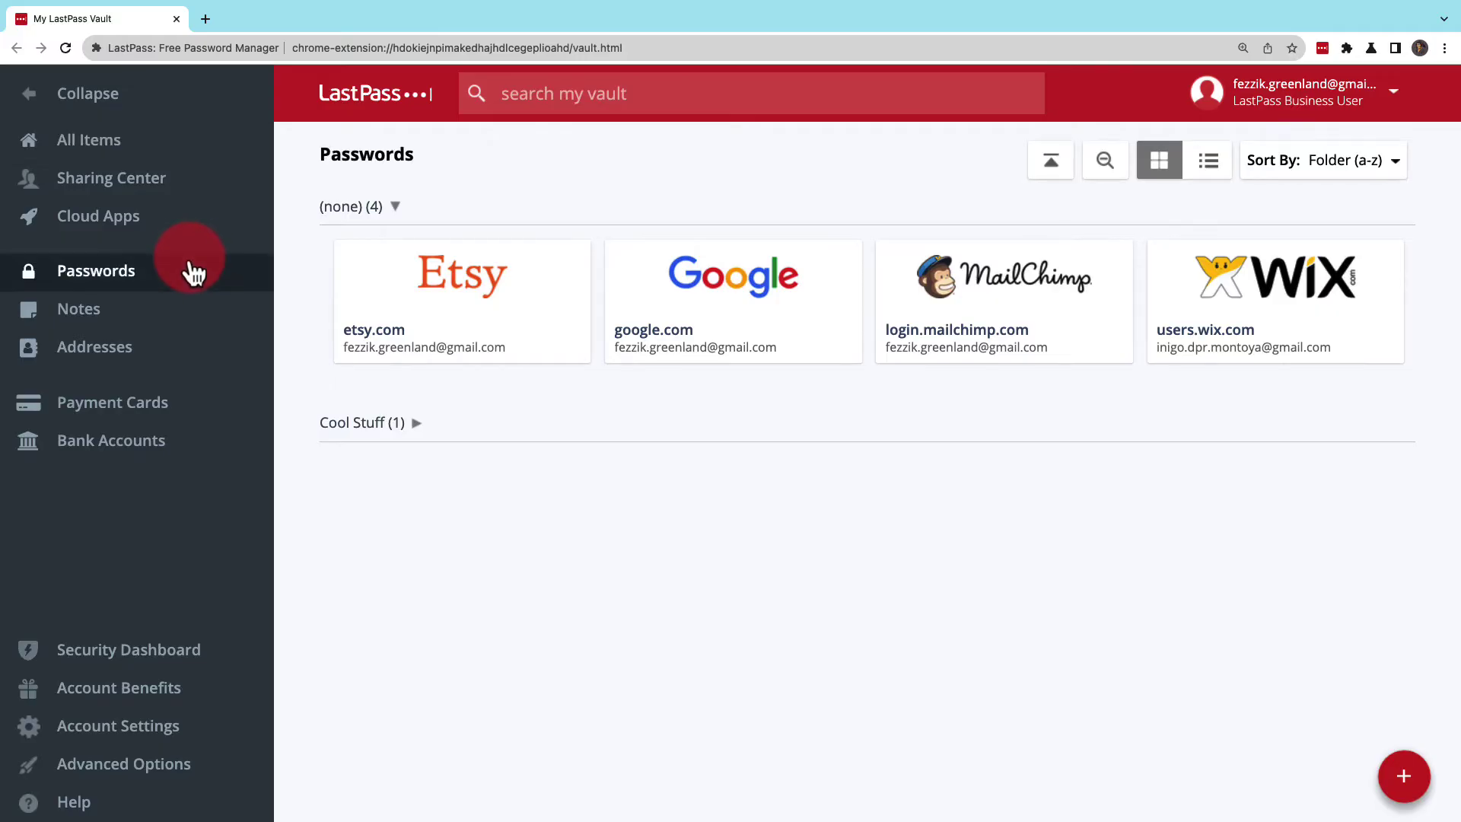
left_click(403, 426)
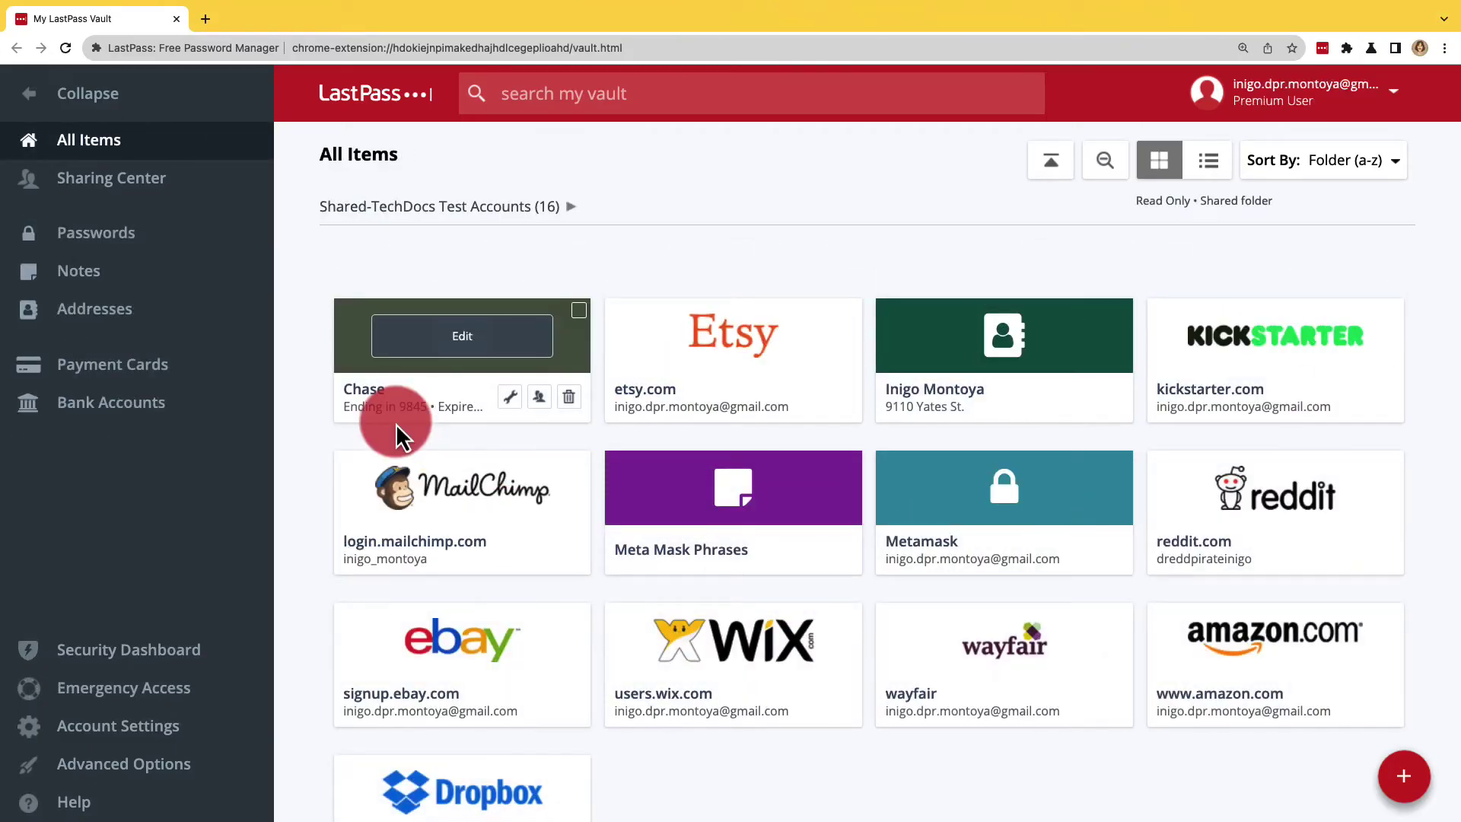
left_click(538, 609)
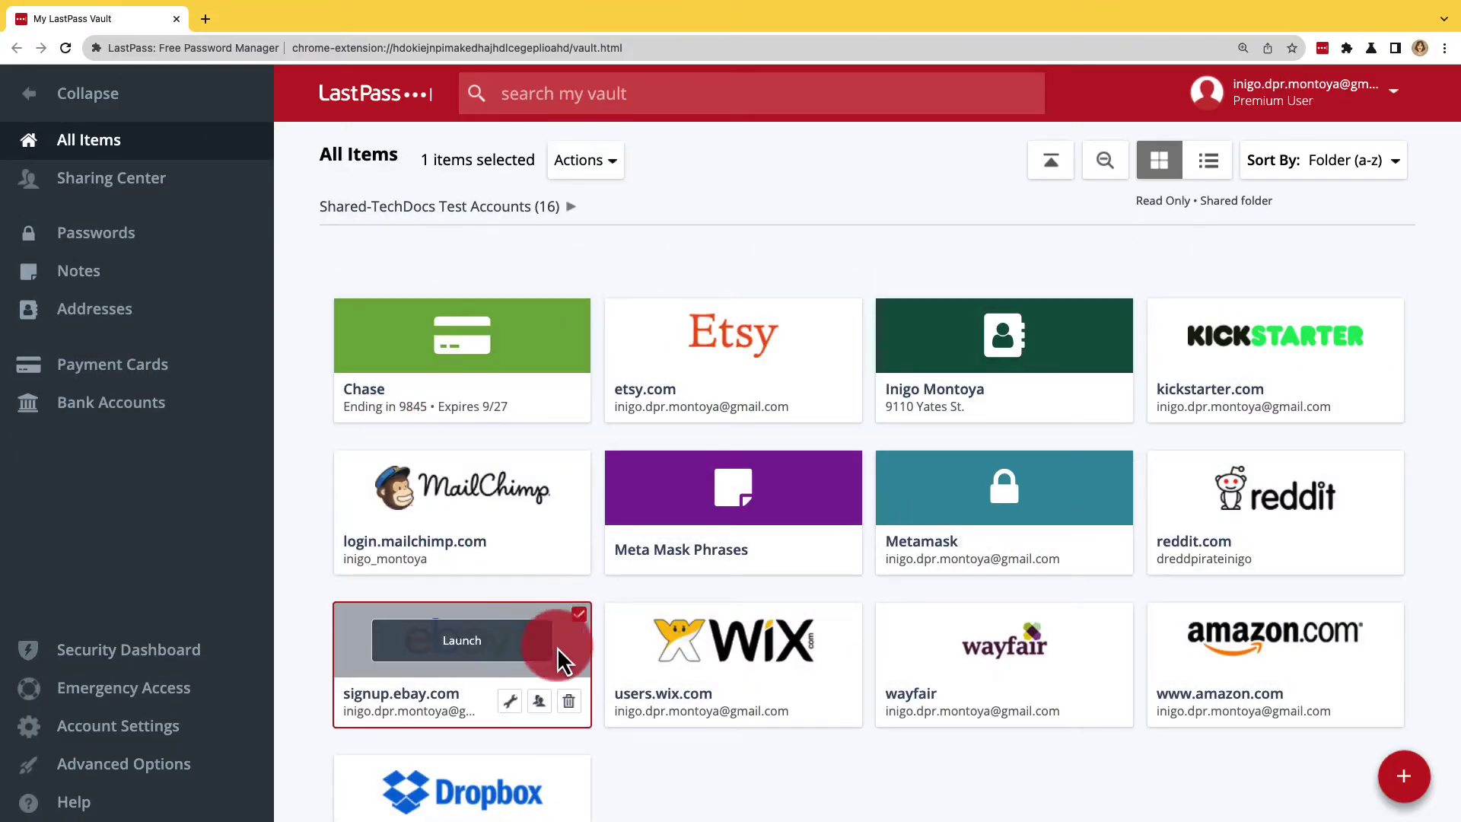
left_click(556, 765)
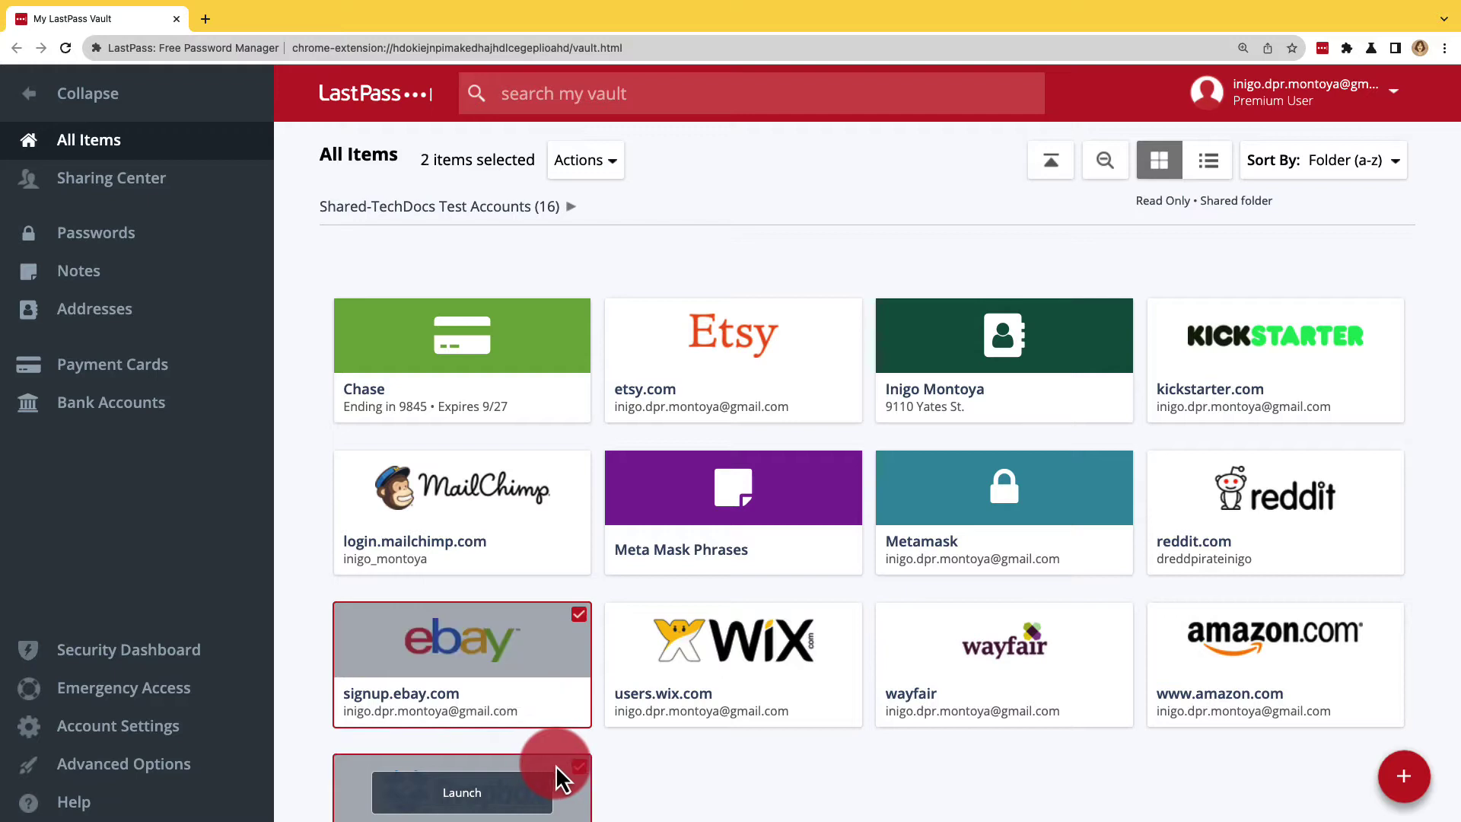
left_click(1096, 466)
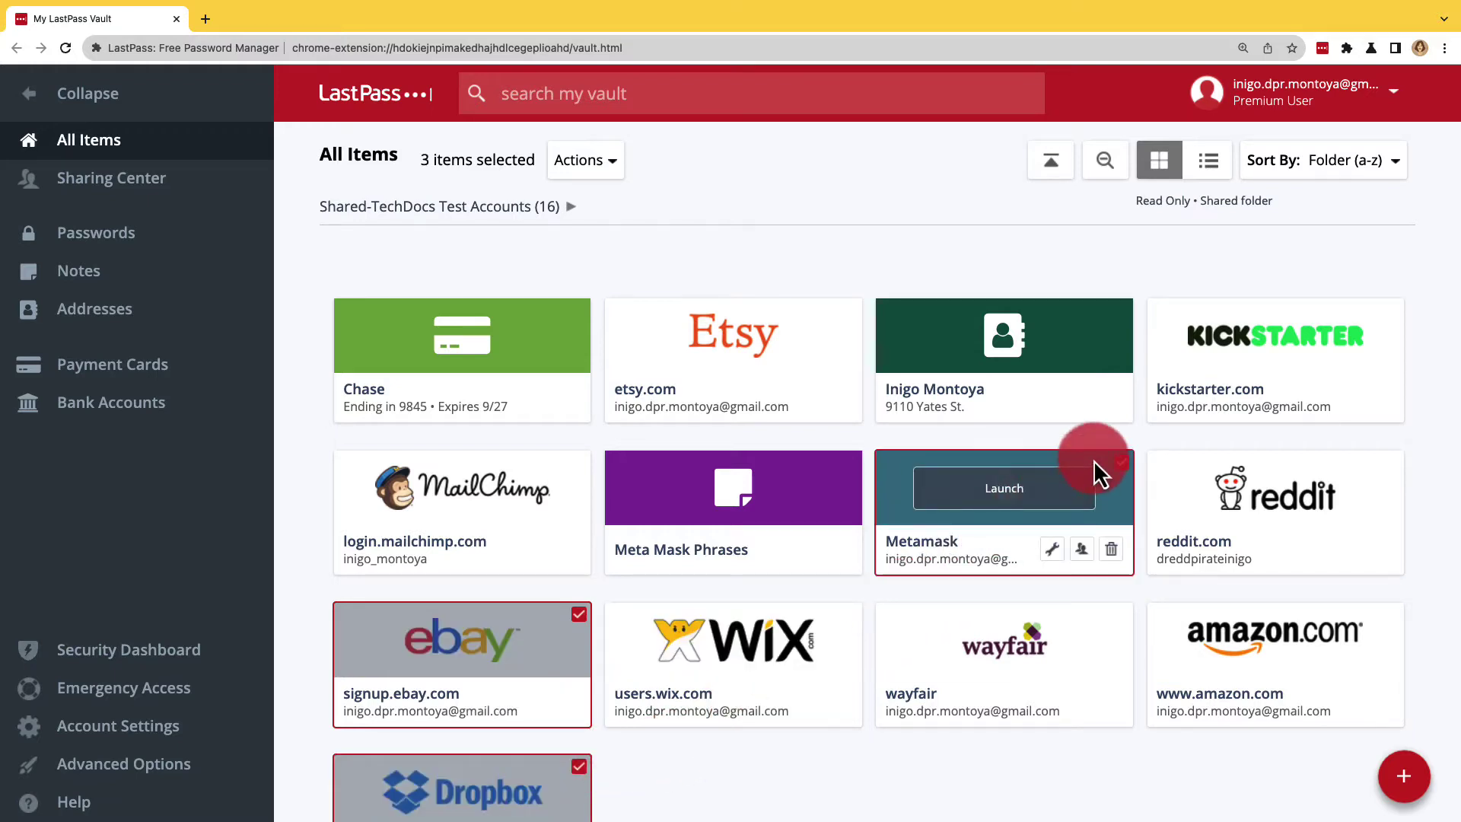
Step: Share the selected items via Actions > Share to the recipient's e-mail, allowing password viewing
left_click(606, 178)
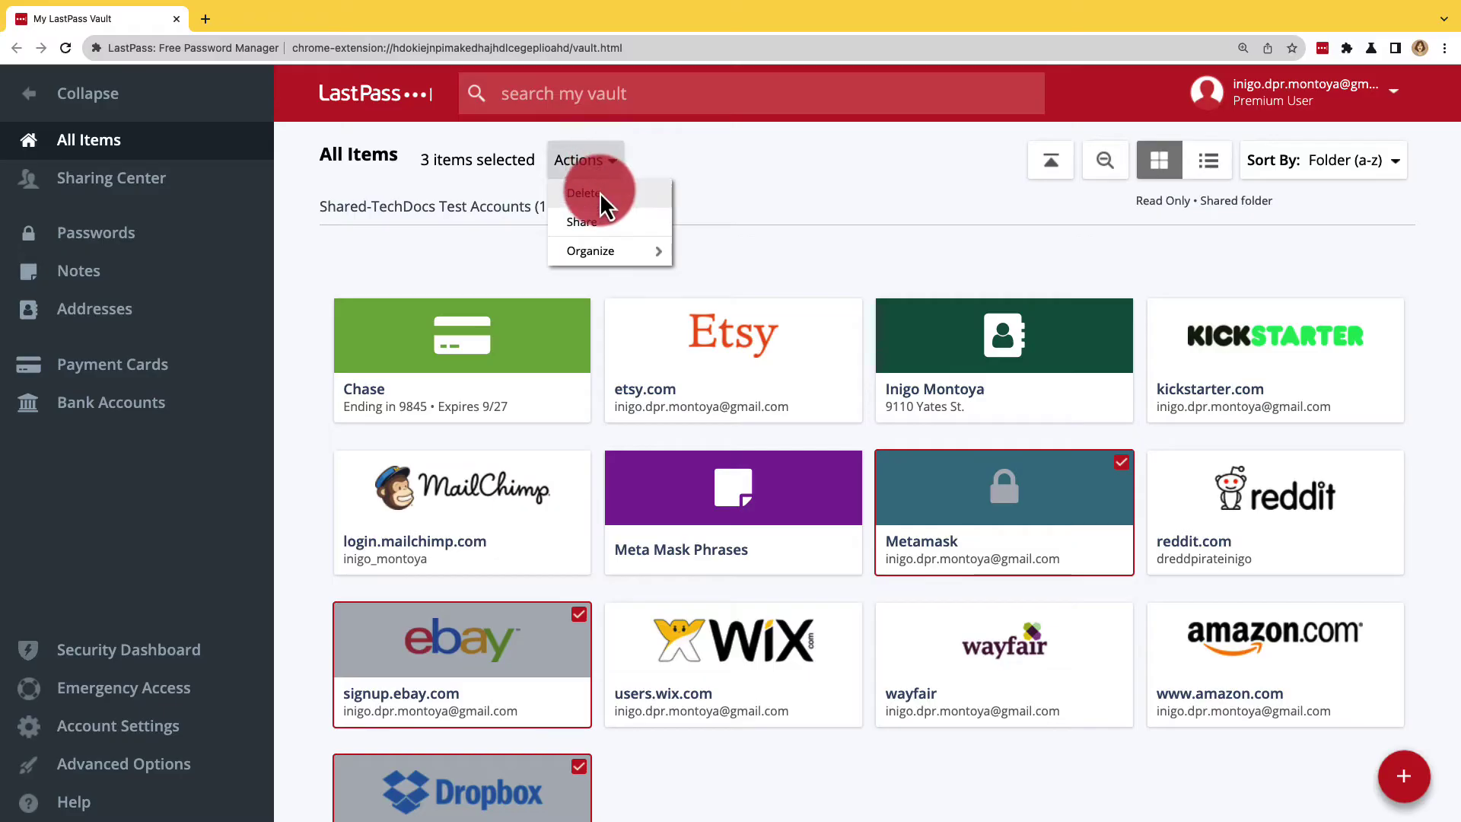
left_click(599, 221)
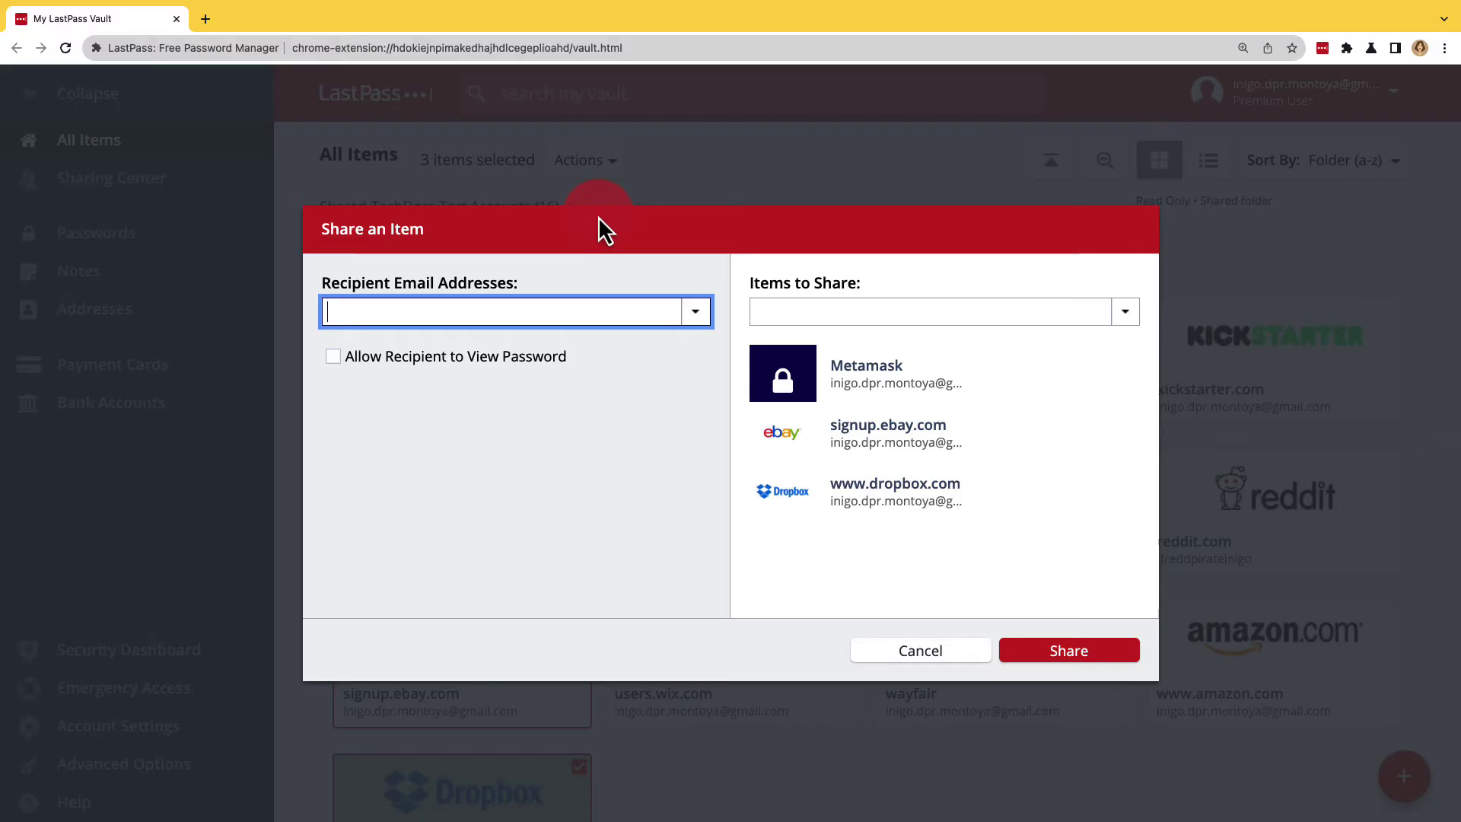
key("ctrl+v")
left_click(500, 325)
left_click(495, 360)
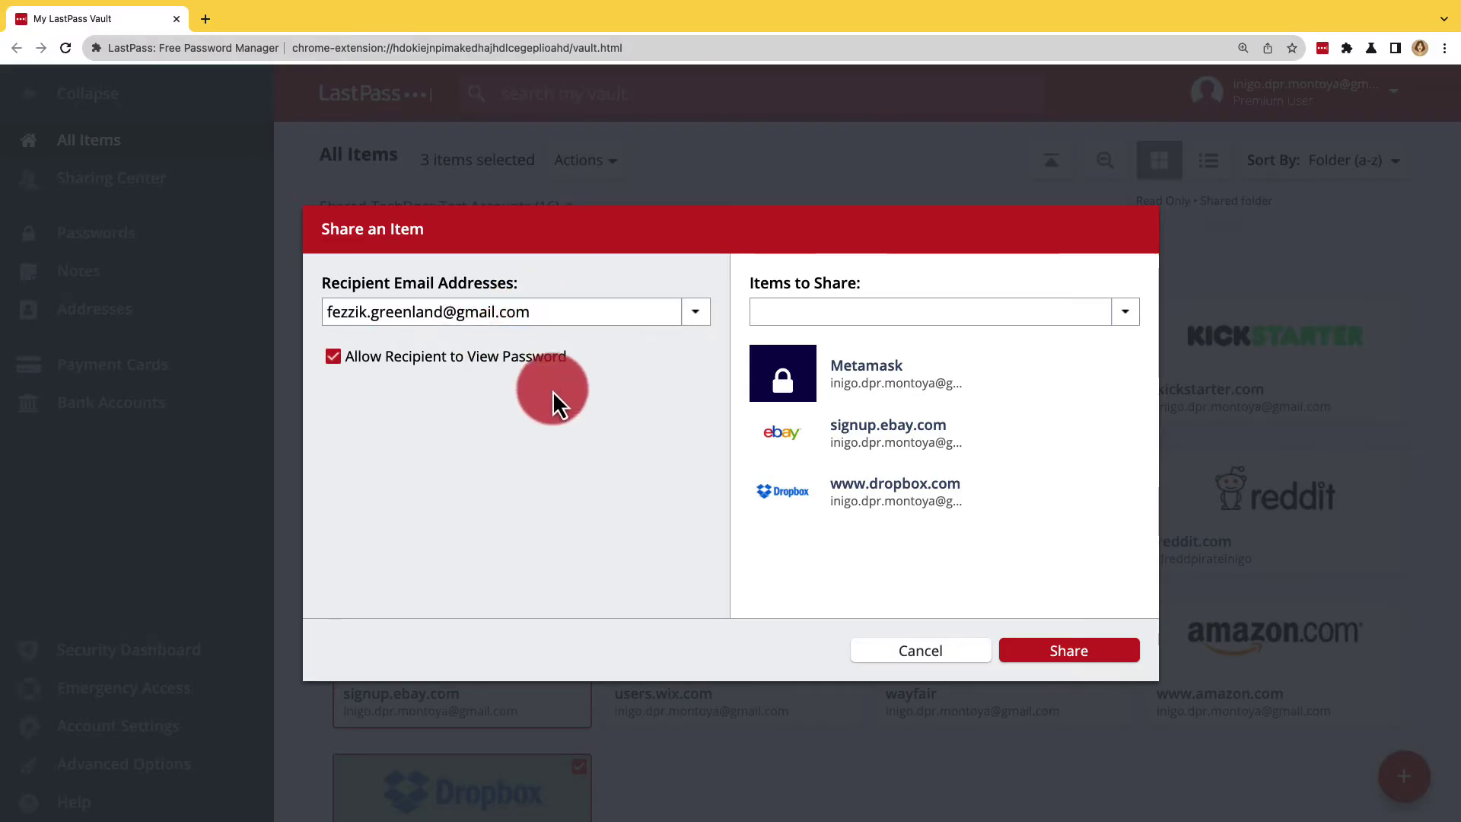
left_click(1036, 652)
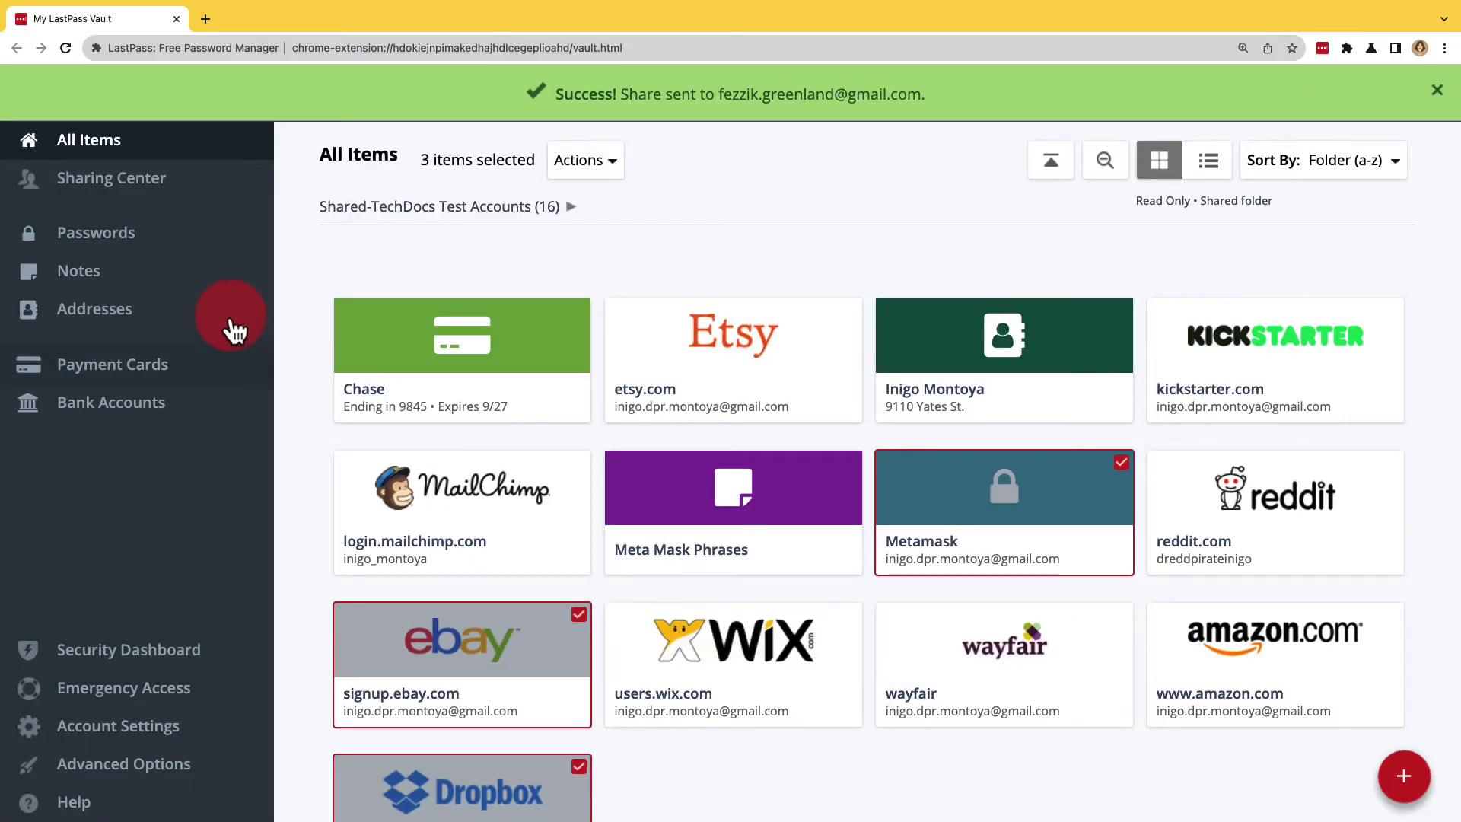
Step: Review the three pending shares under Shared with Others, then view the empty Shared with Me tab
left_click(166, 180)
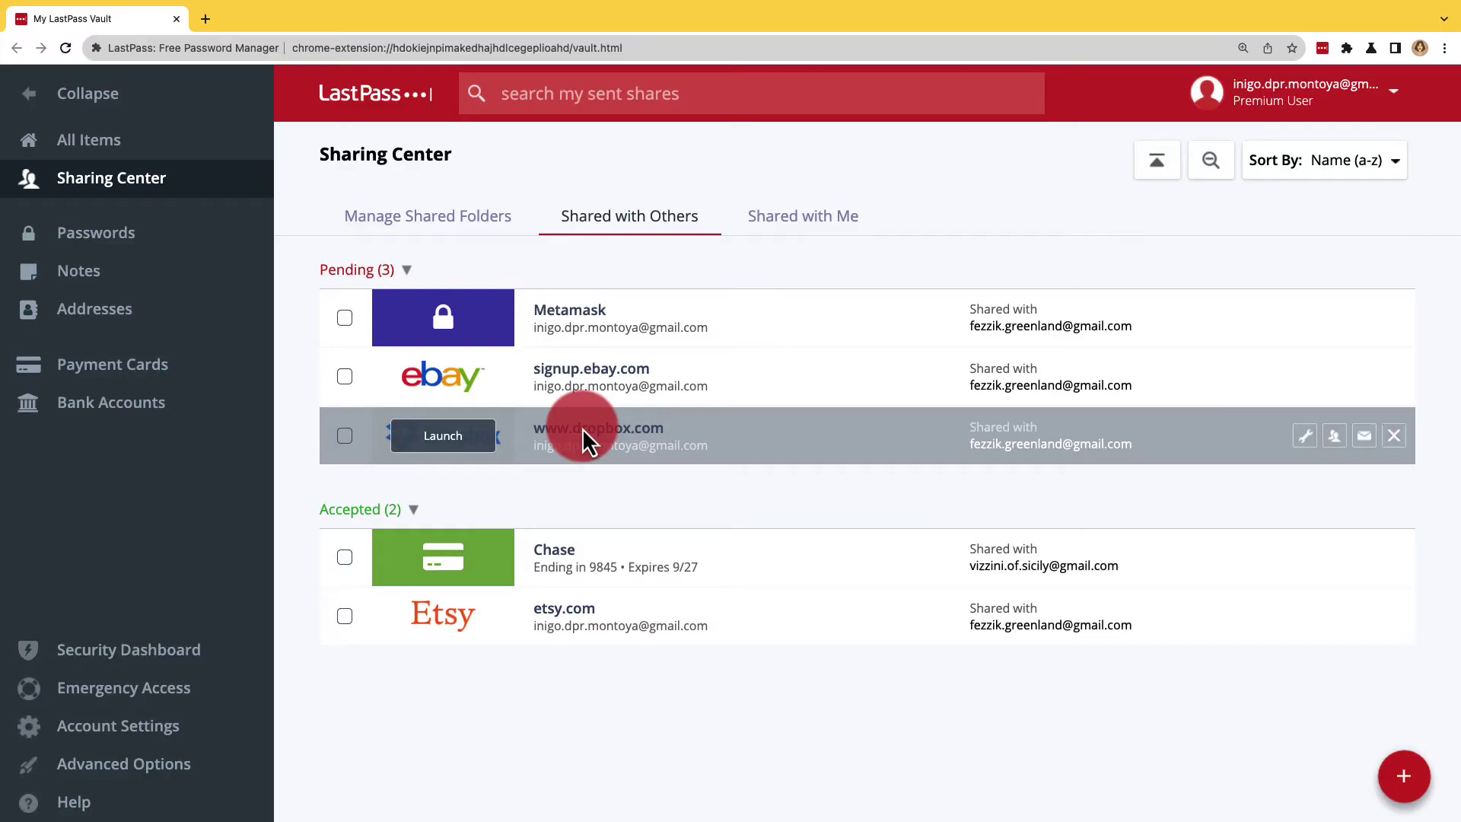
left_click(642, 228)
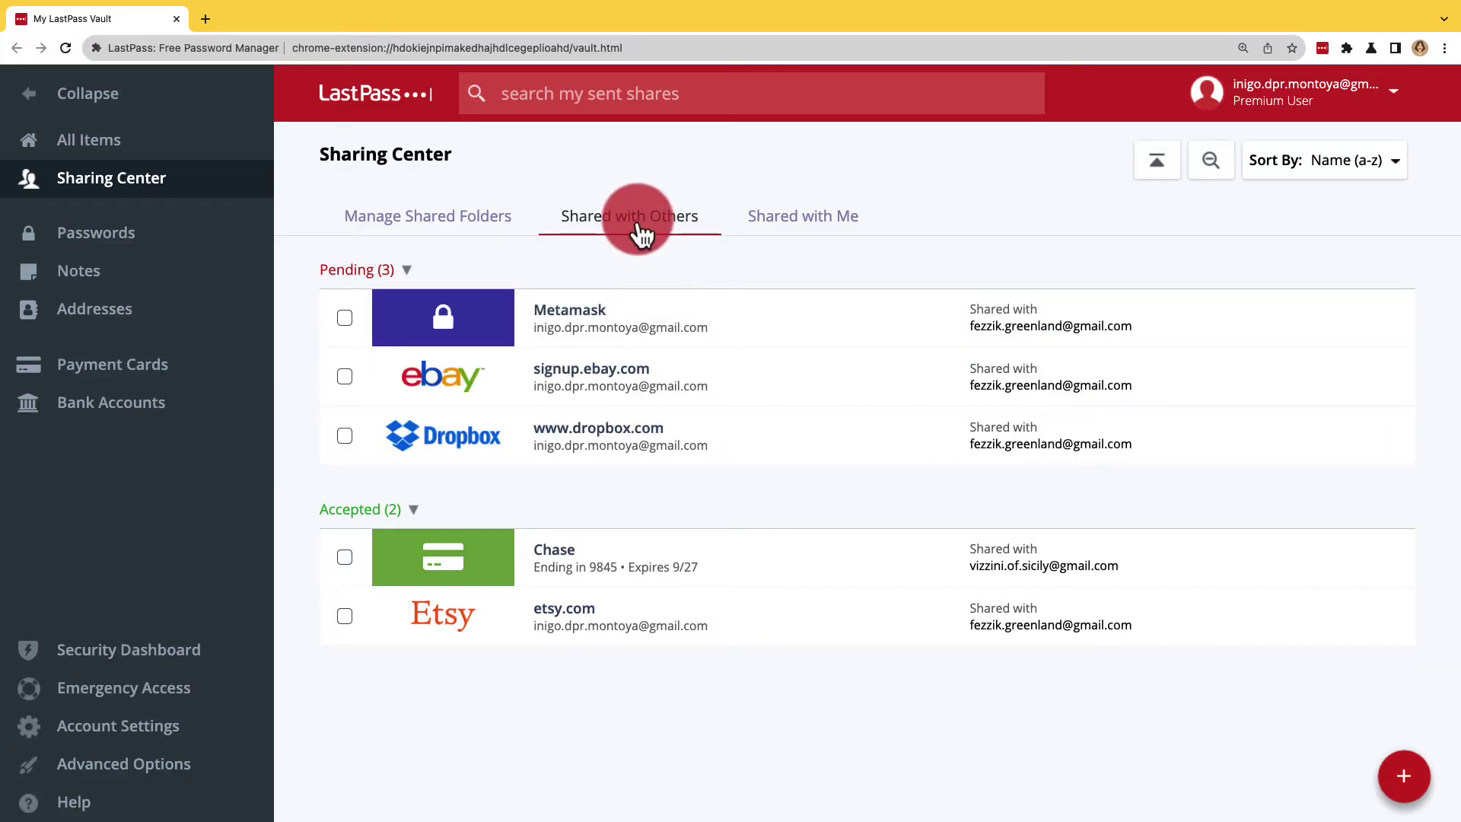
left_click(790, 226)
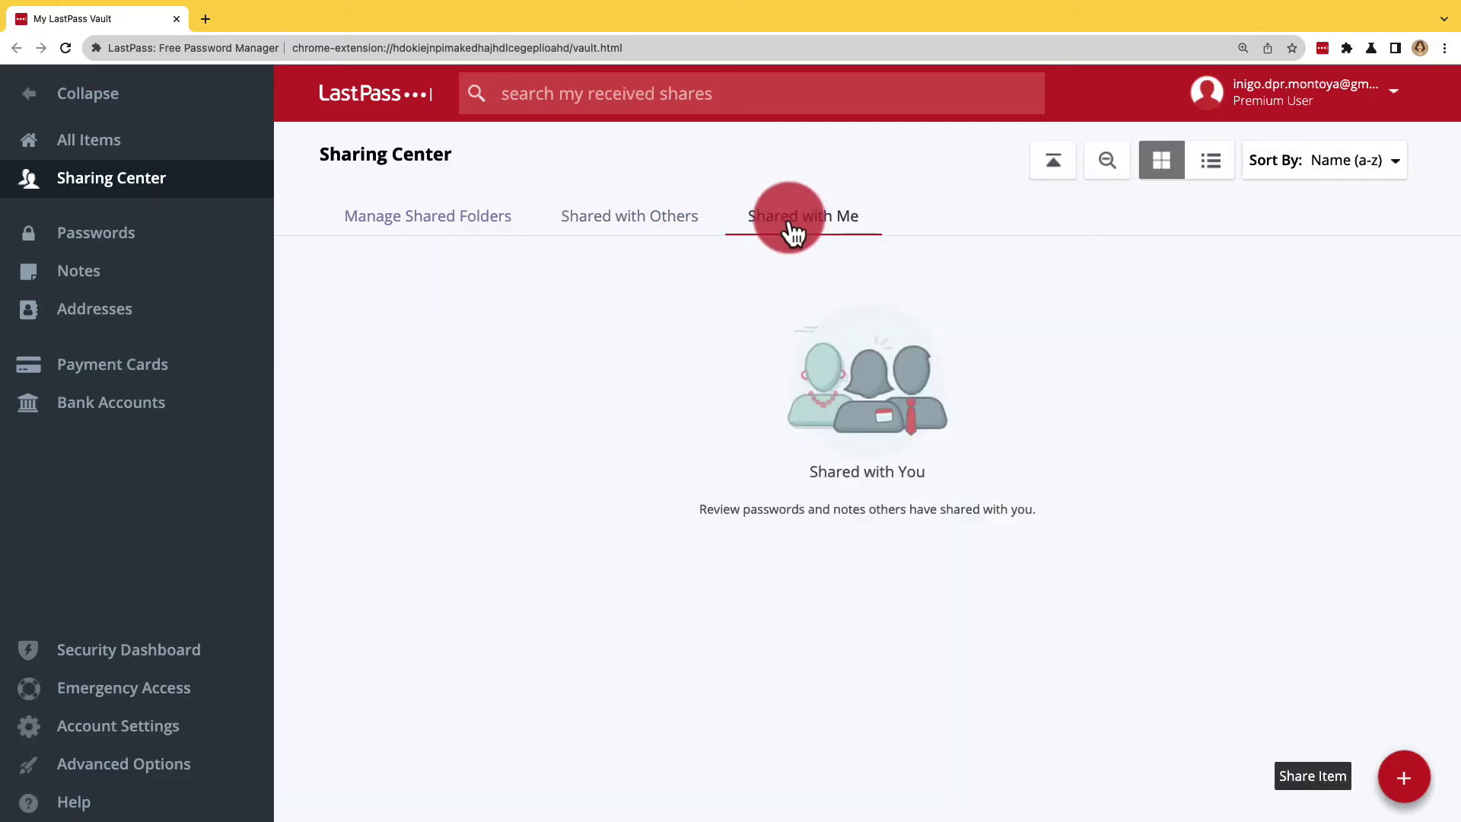
Step: Start a new share to the recipient's e-mail with Allow Recipient to View Password ticked
left_click(1393, 780)
key("super+v")
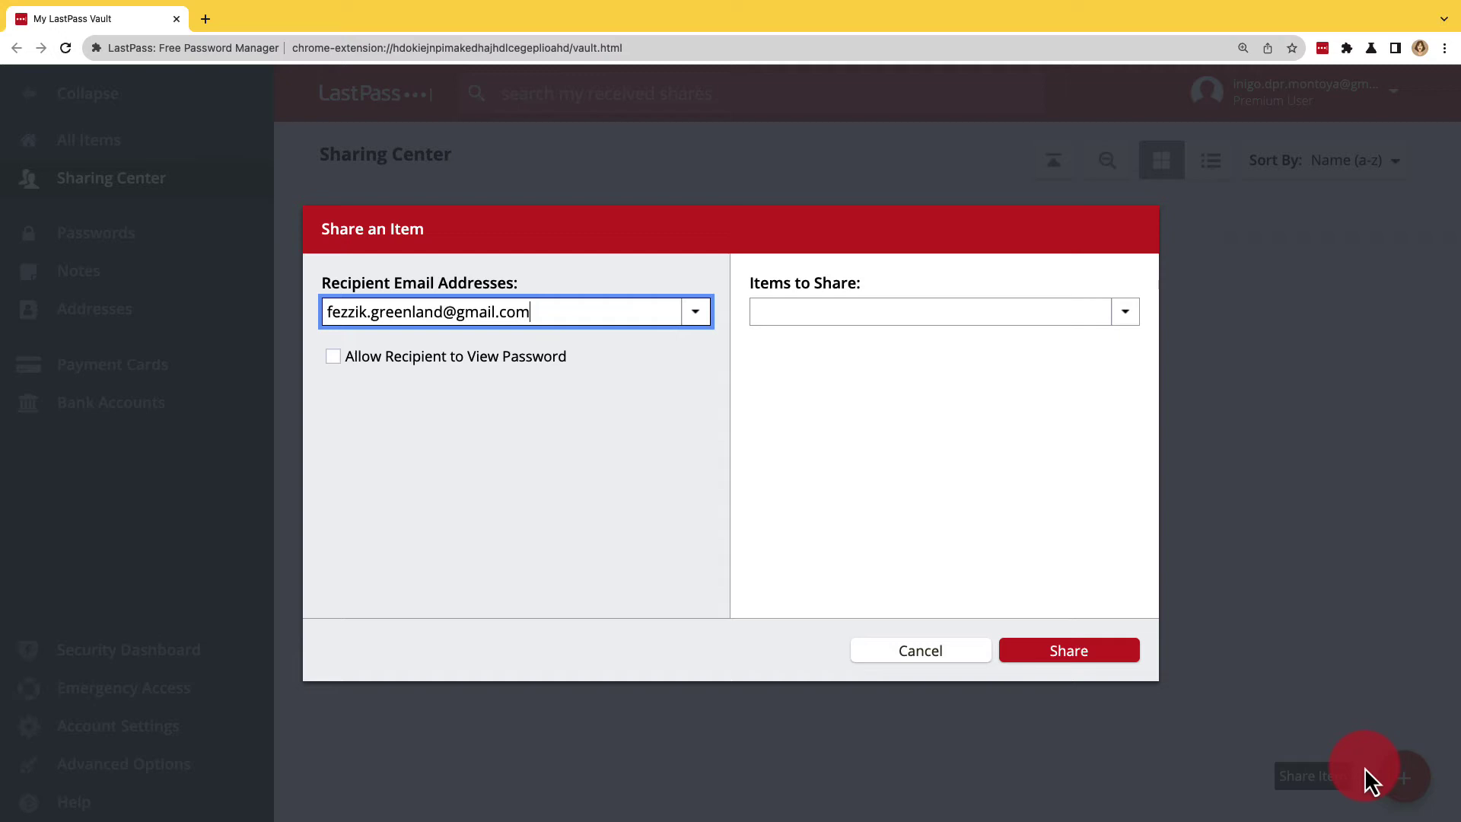
left_click(548, 362)
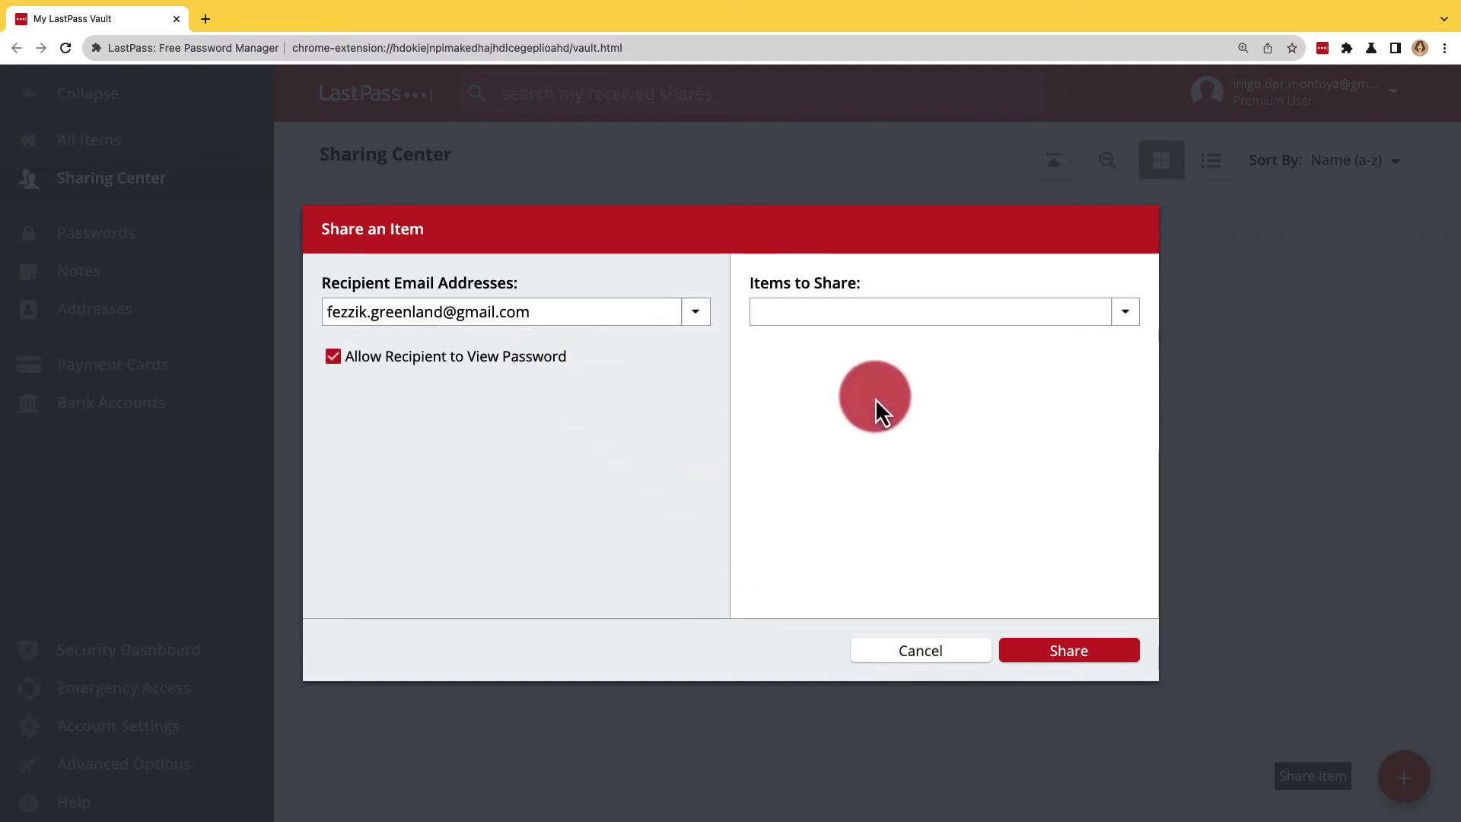
Step: Add kickstarter.com, reddit.com and signup.ebay.com to the share and send it
left_click(1123, 312)
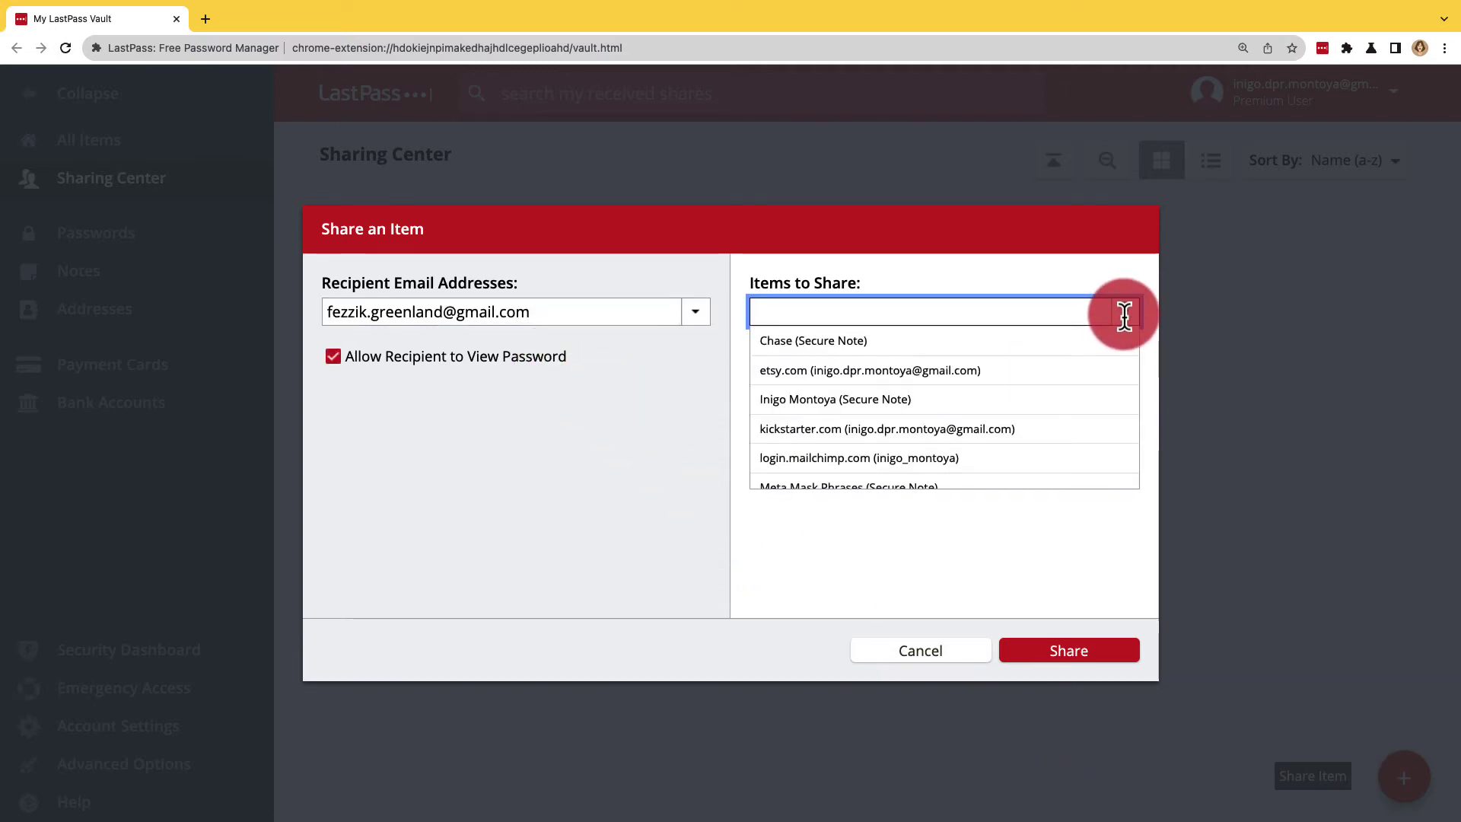
left_click(1098, 417)
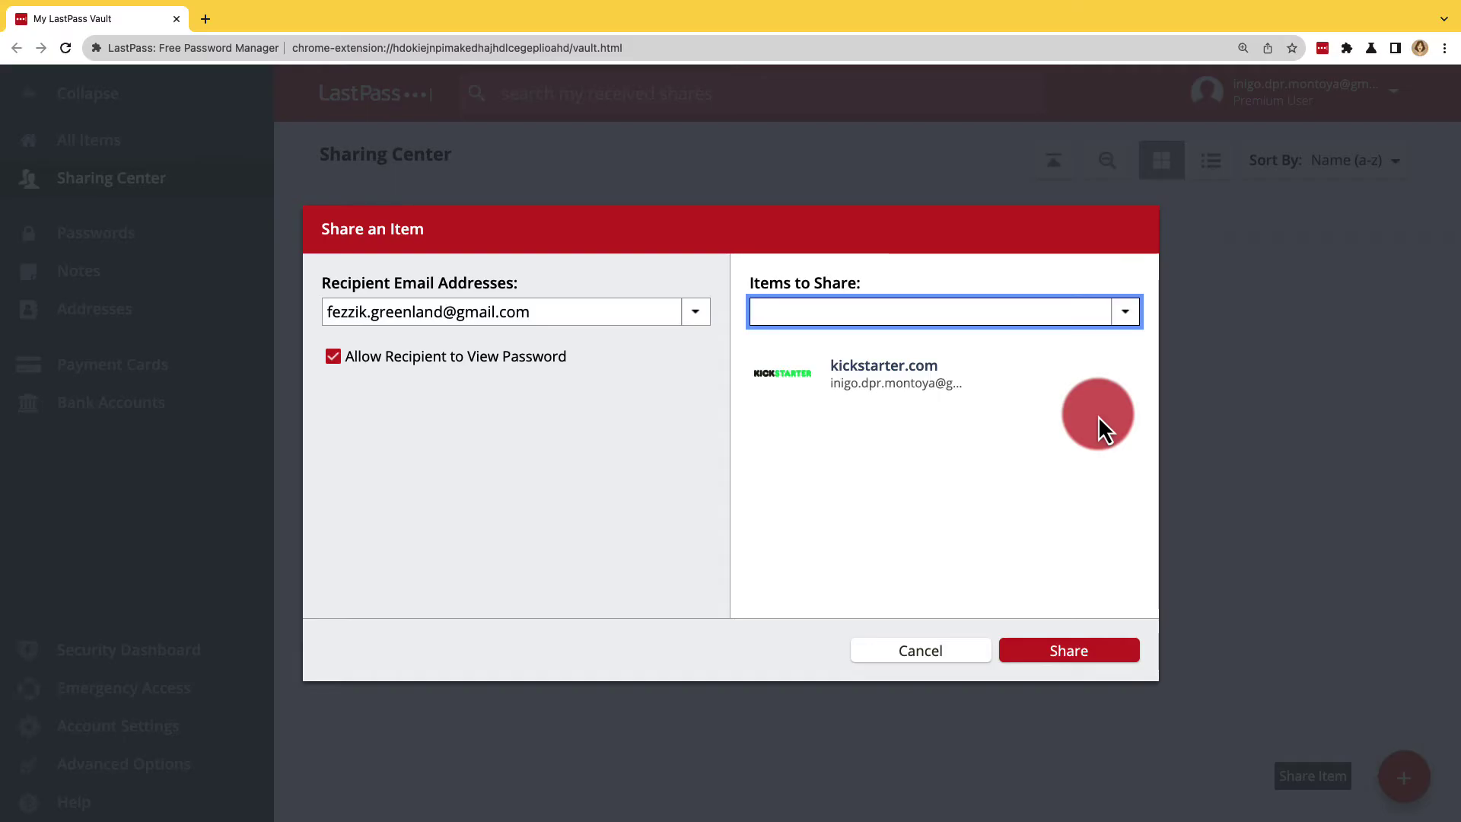
left_click(1123, 312)
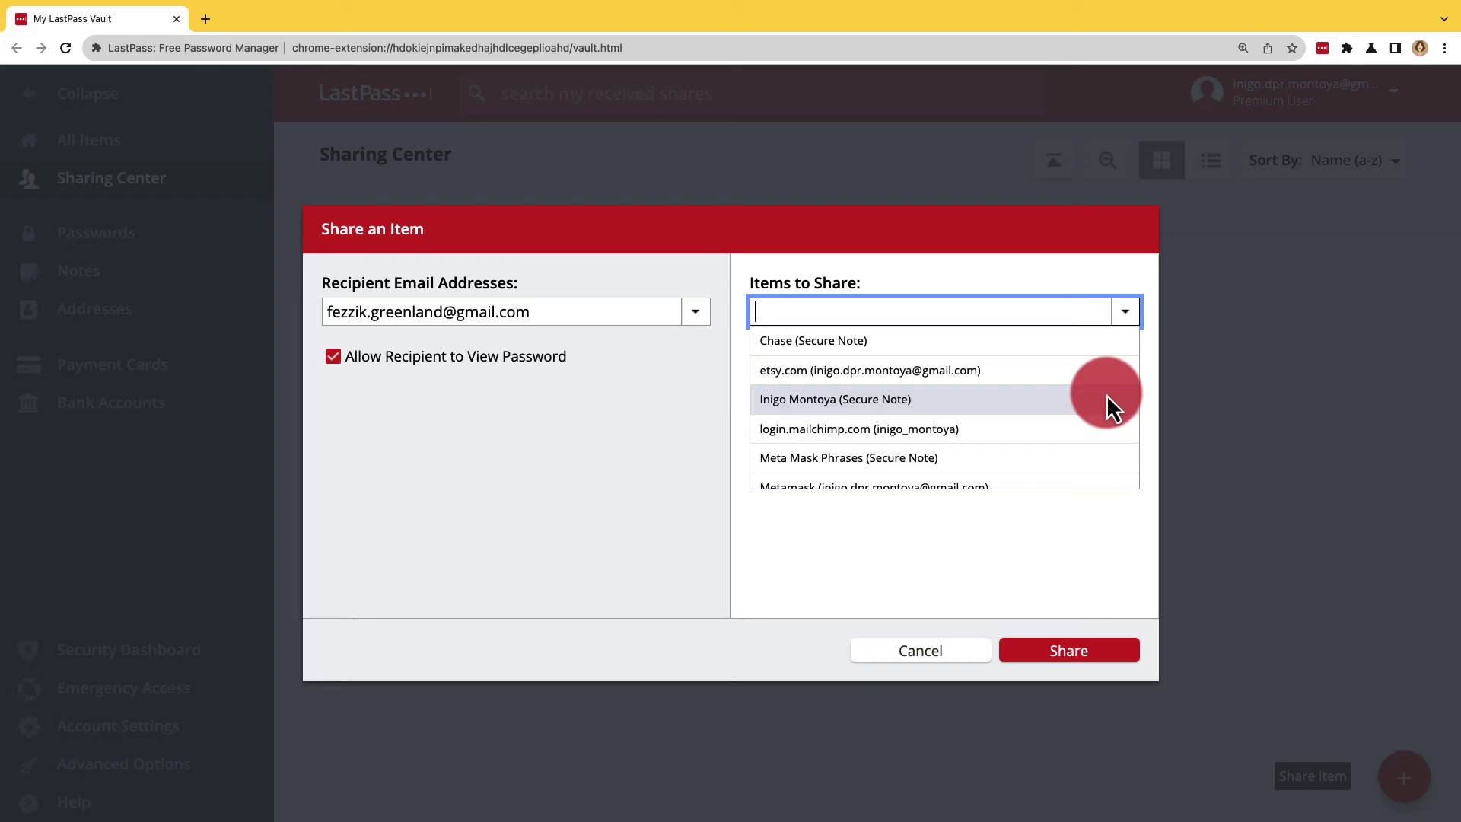
scroll(1104, 454, "down", 2)
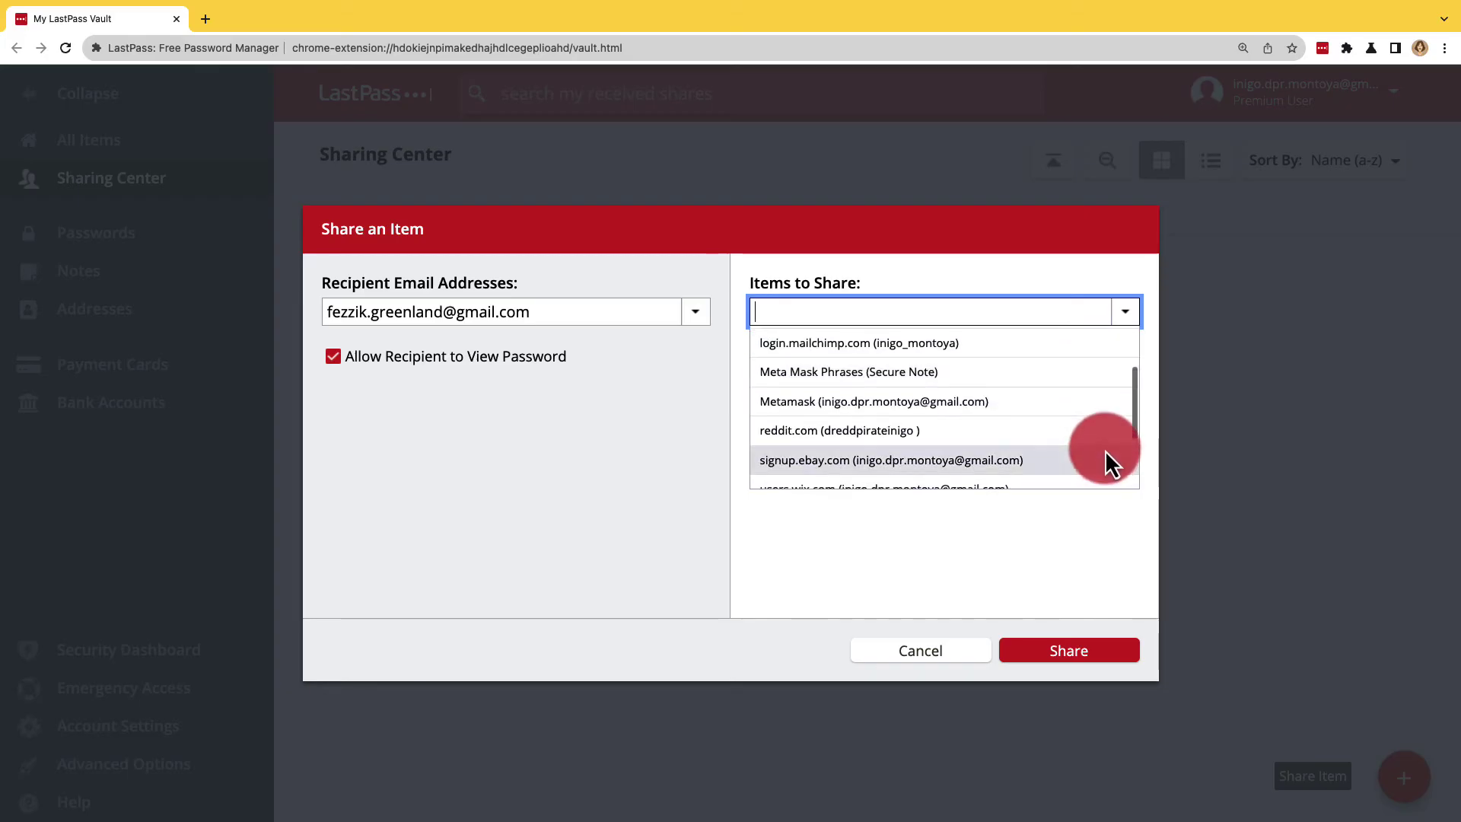
left_click(1104, 441)
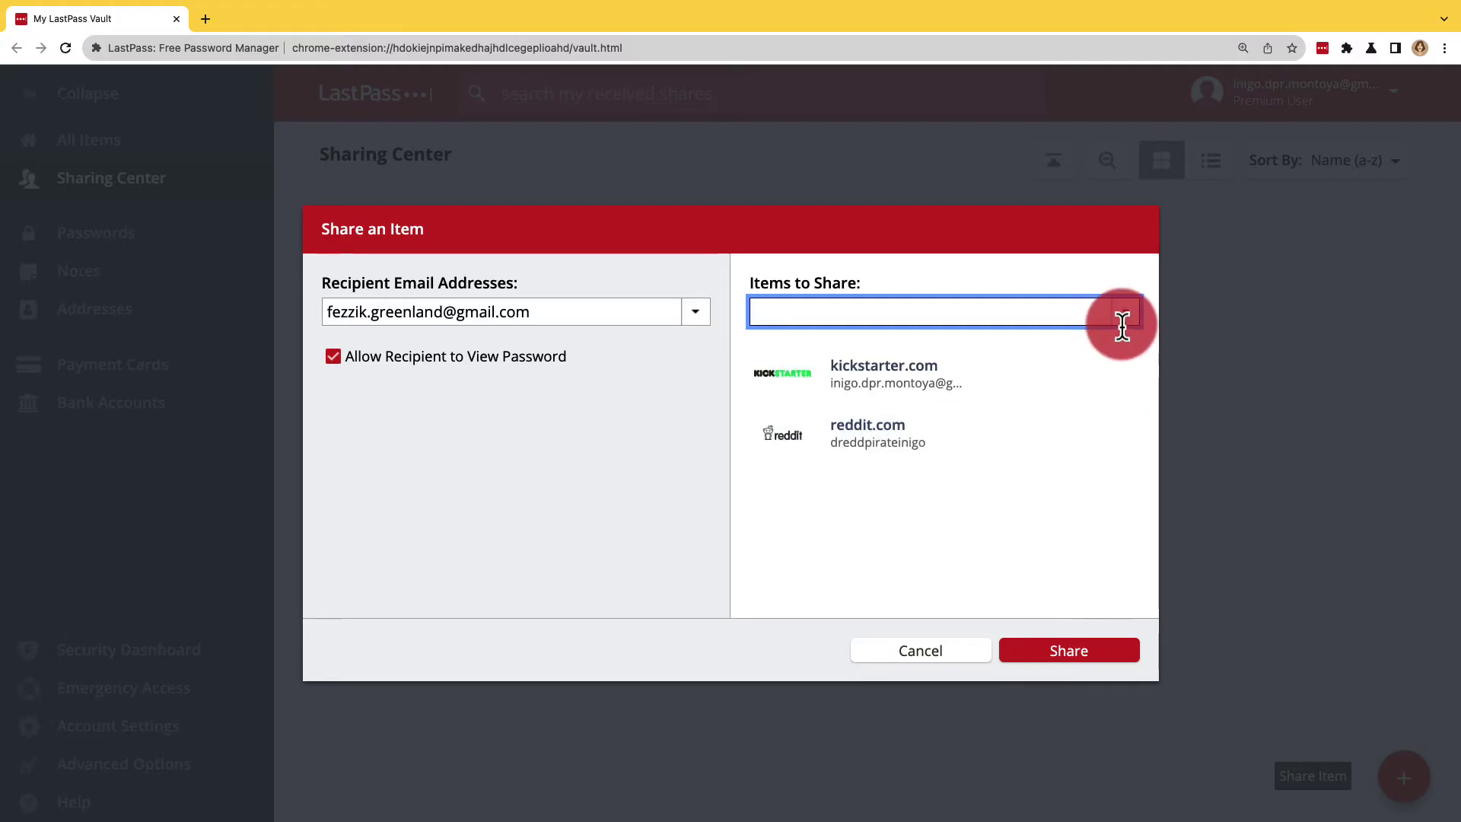
type("eb")
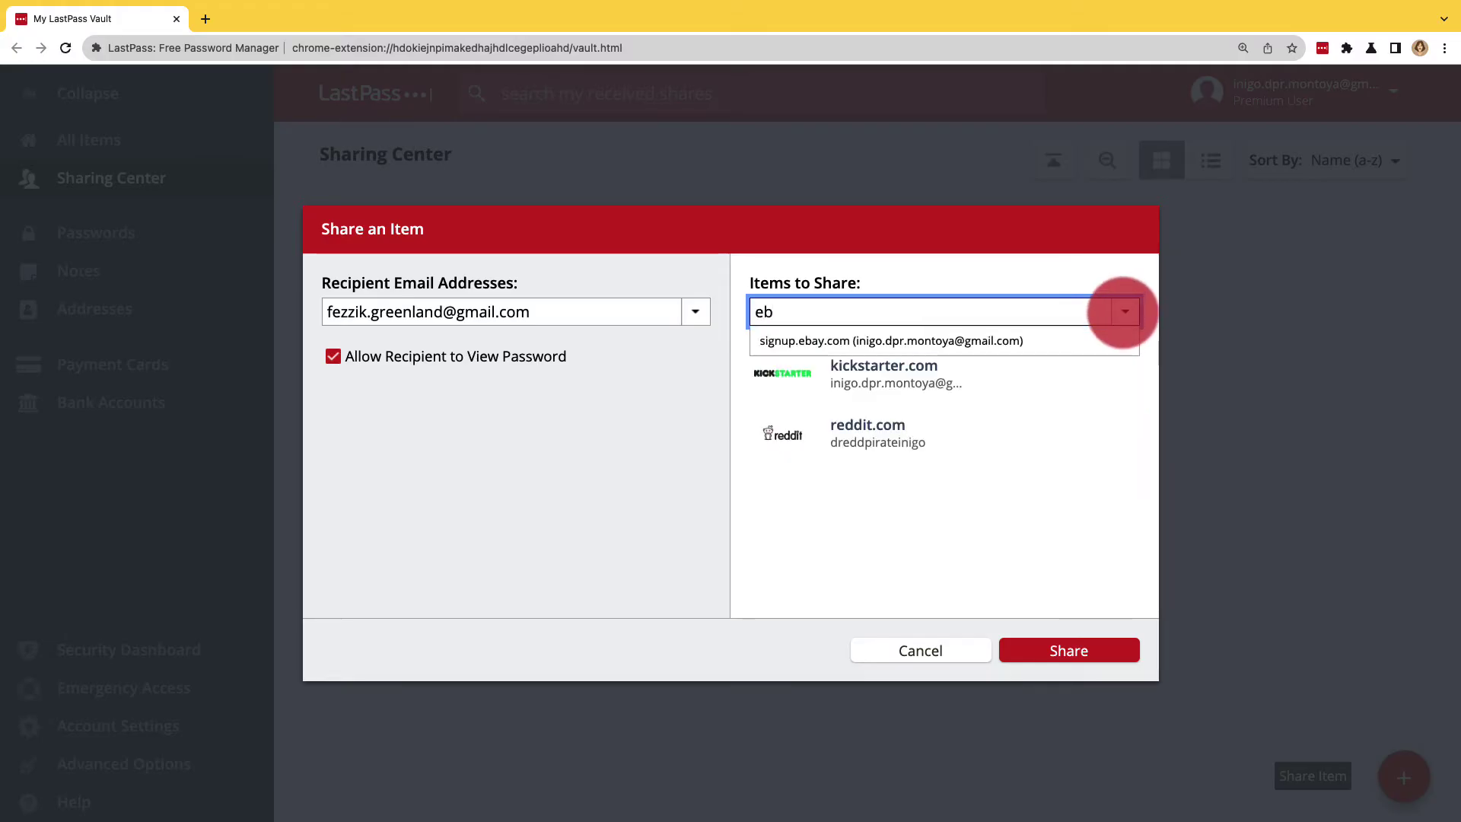
left_click(1041, 341)
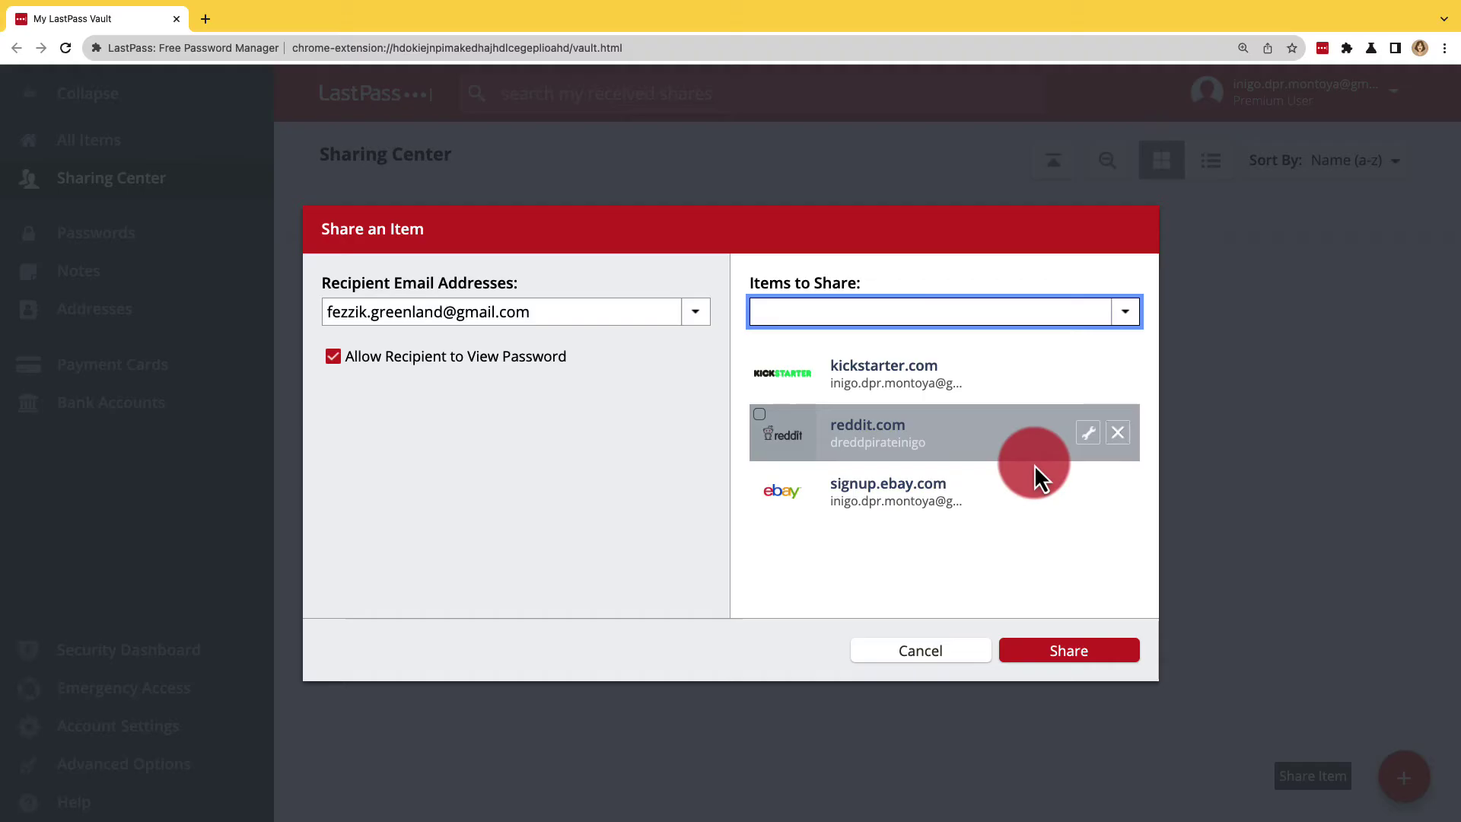
left_click(1102, 659)
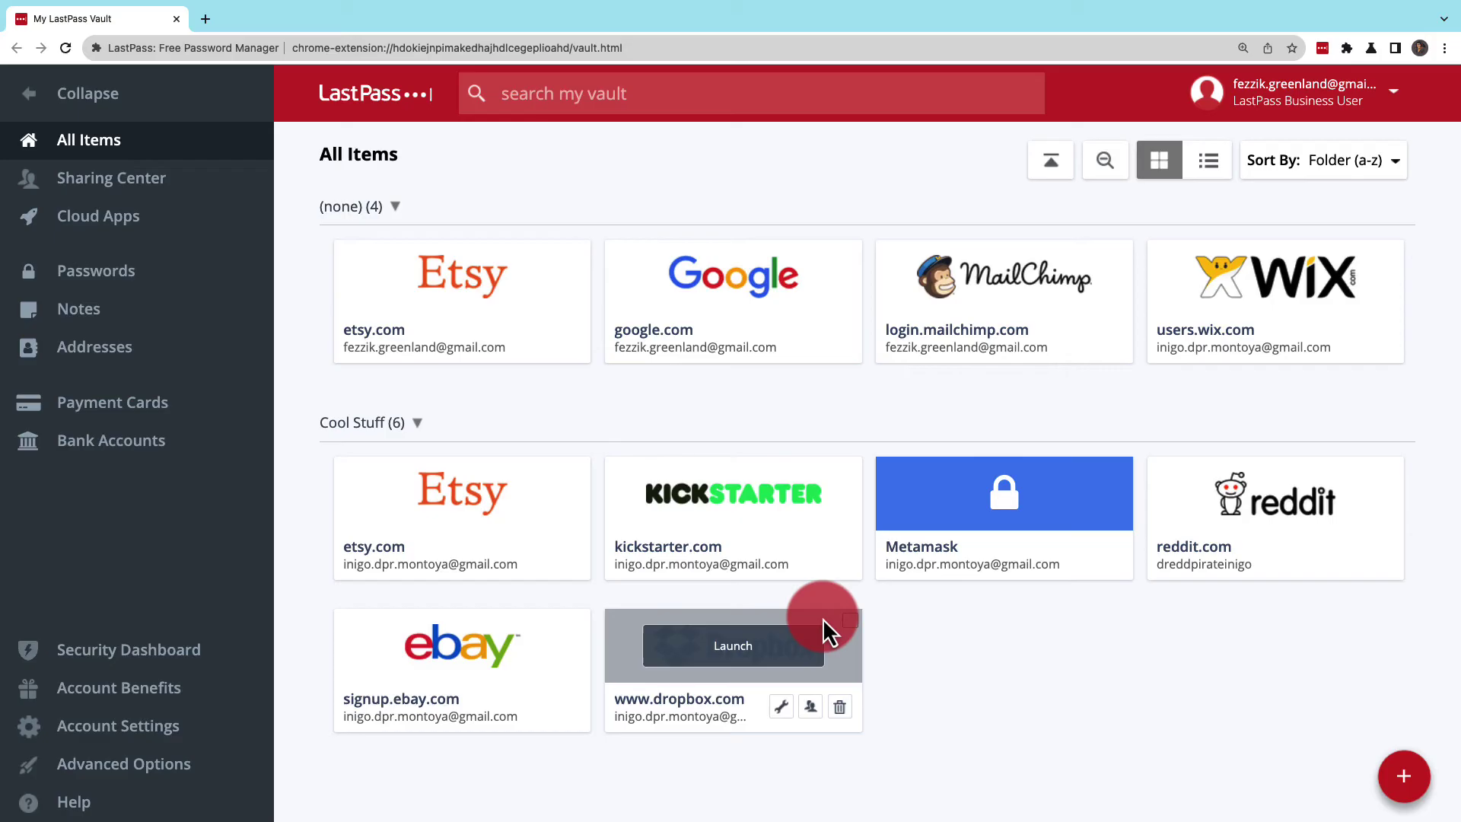
Step: Convert the (none) folder into a shared folder named 'My Stuff', creating Shared-My Stuff
left_click(401, 212)
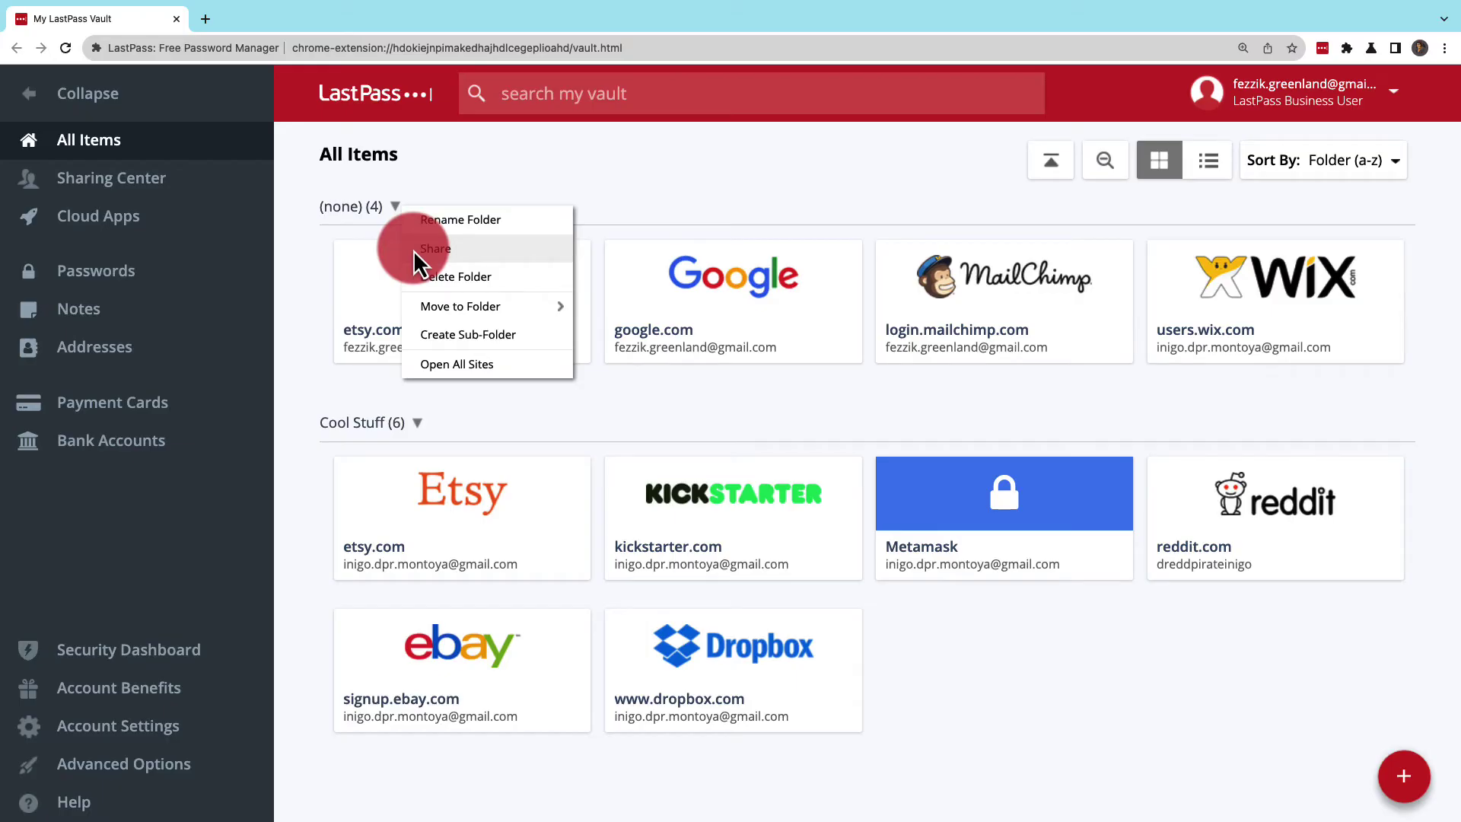
left_click(435, 249)
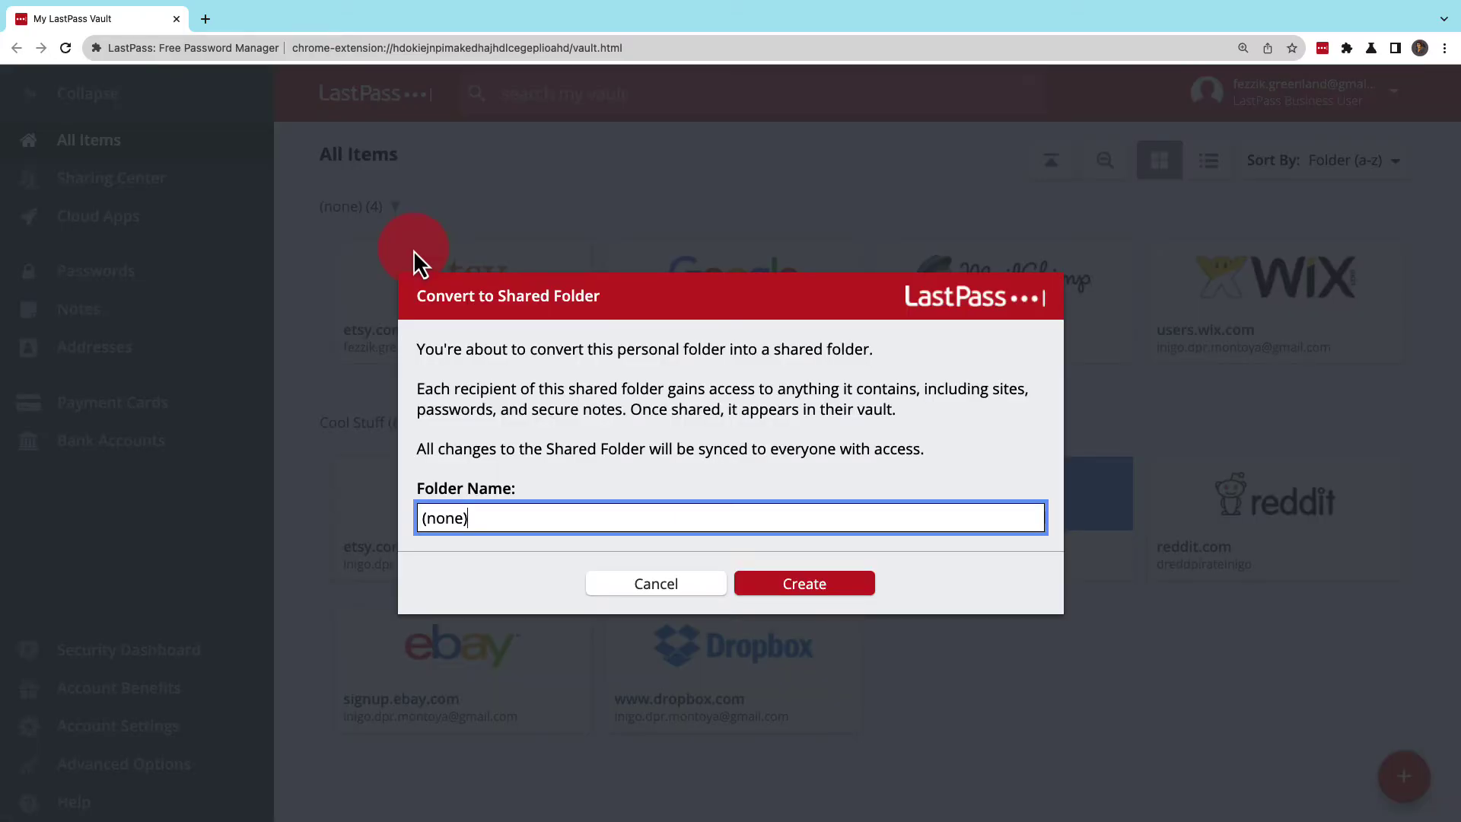
key("super+a")
type("My St")
left_click(807, 564)
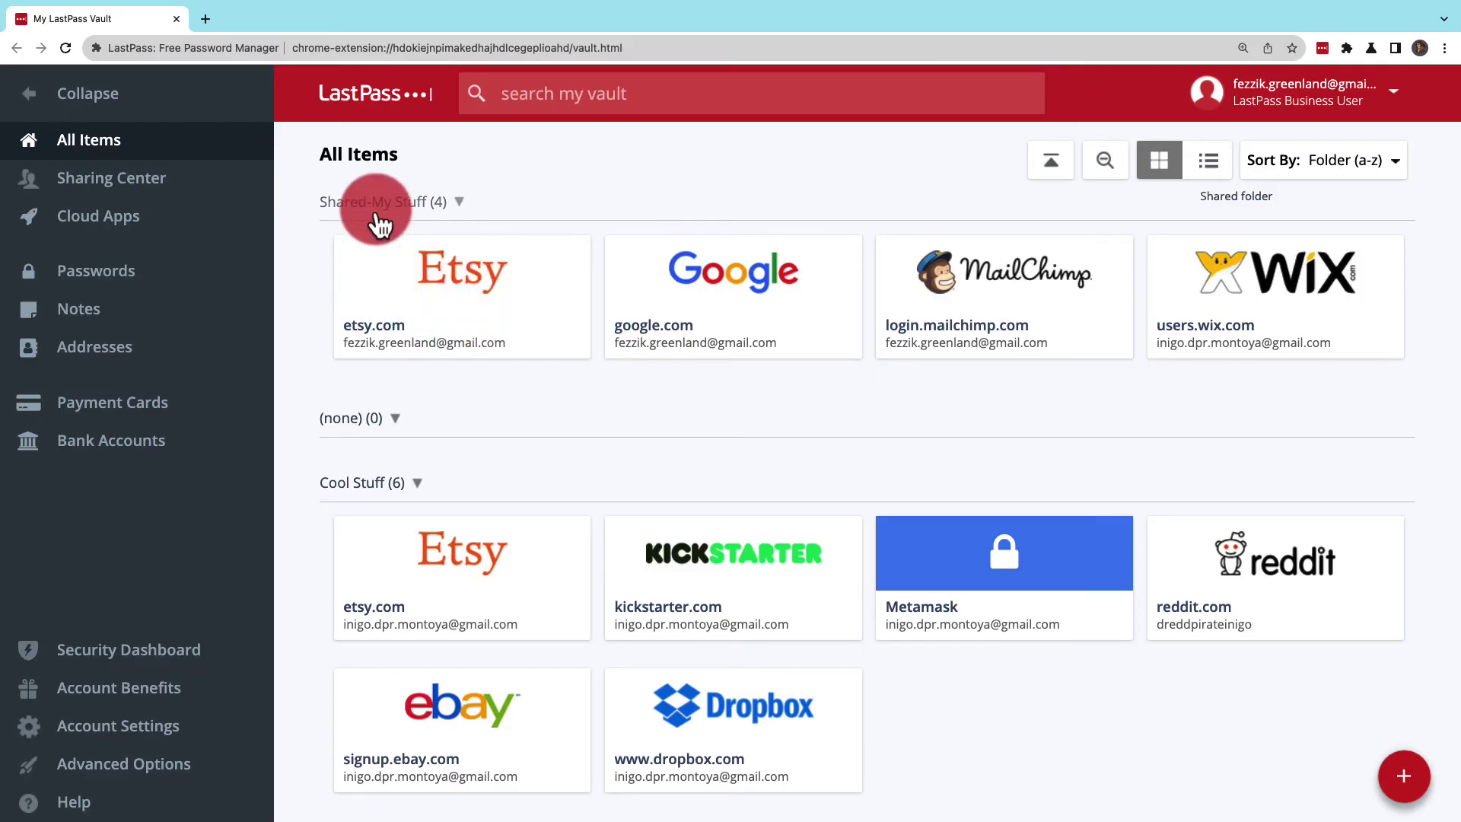
Step: Drag the kickstarter.com login into Shared-My Stuff and accept making a copy of it
left_click_drag(724, 570, 556, 312)
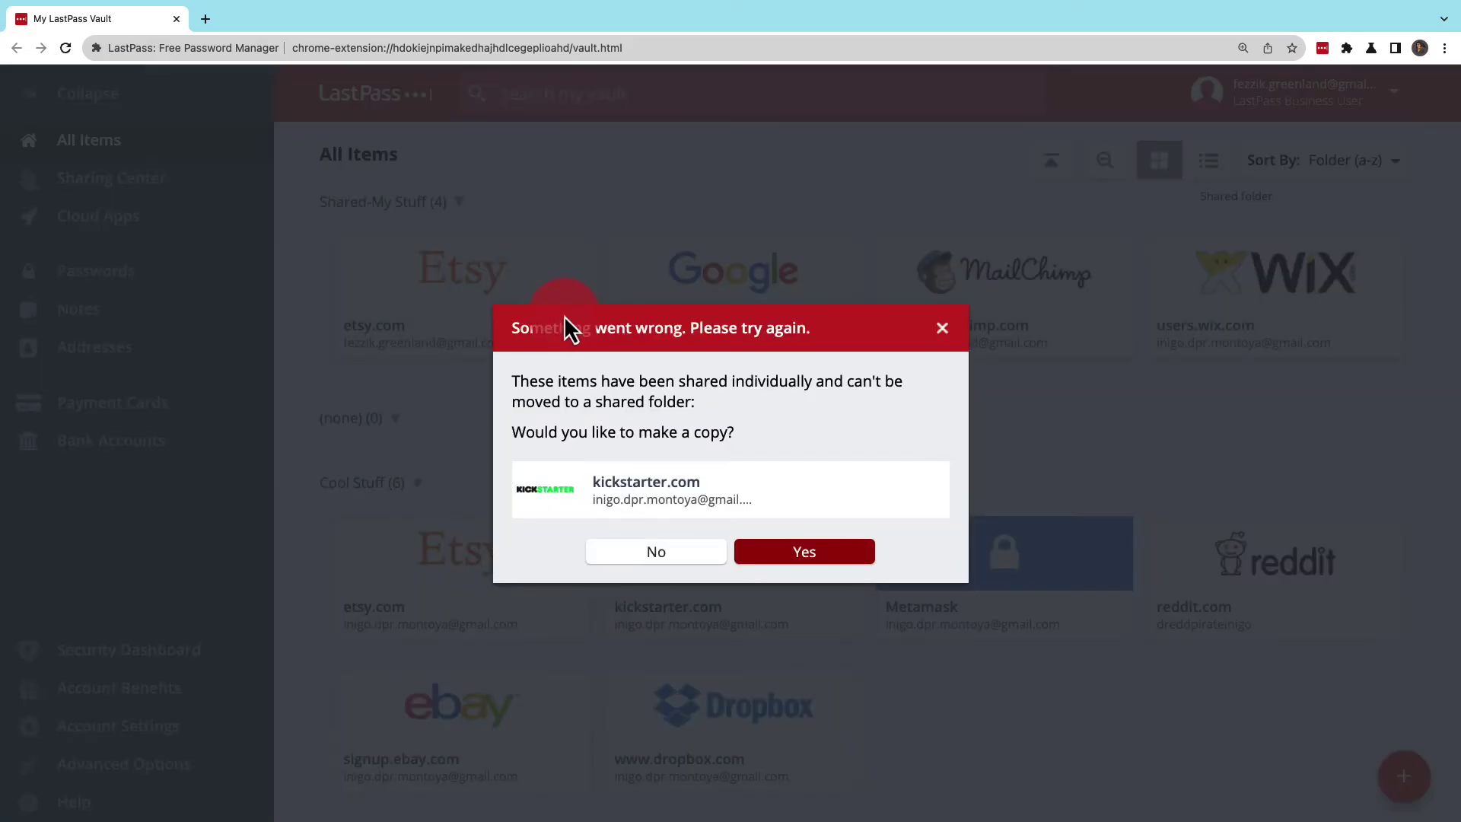
left_click(809, 554)
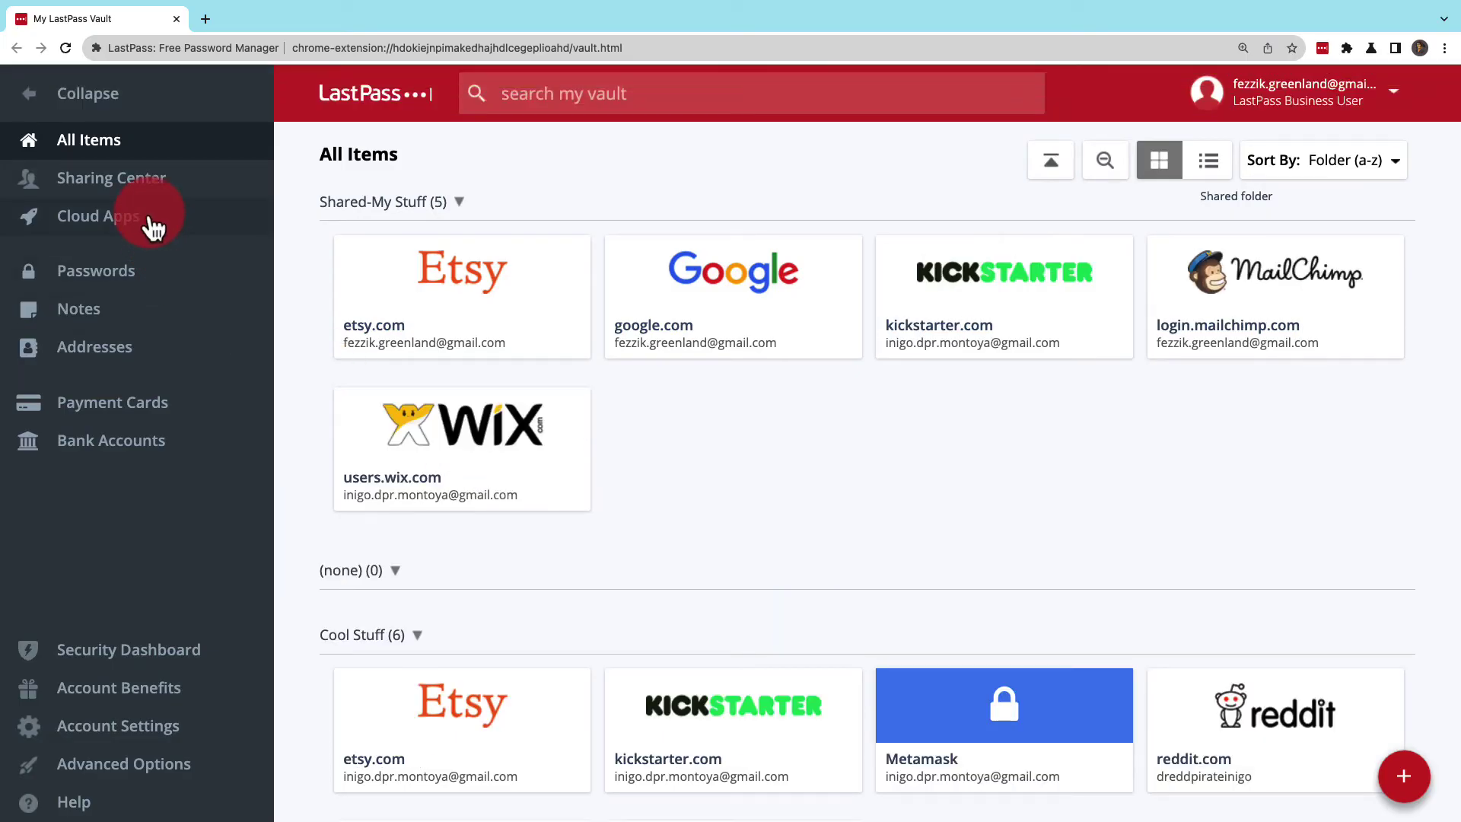
Step: From Sharing Center's Manage Shared Folders list, create a new shared folder named 'Other Stuff'
left_click(143, 186)
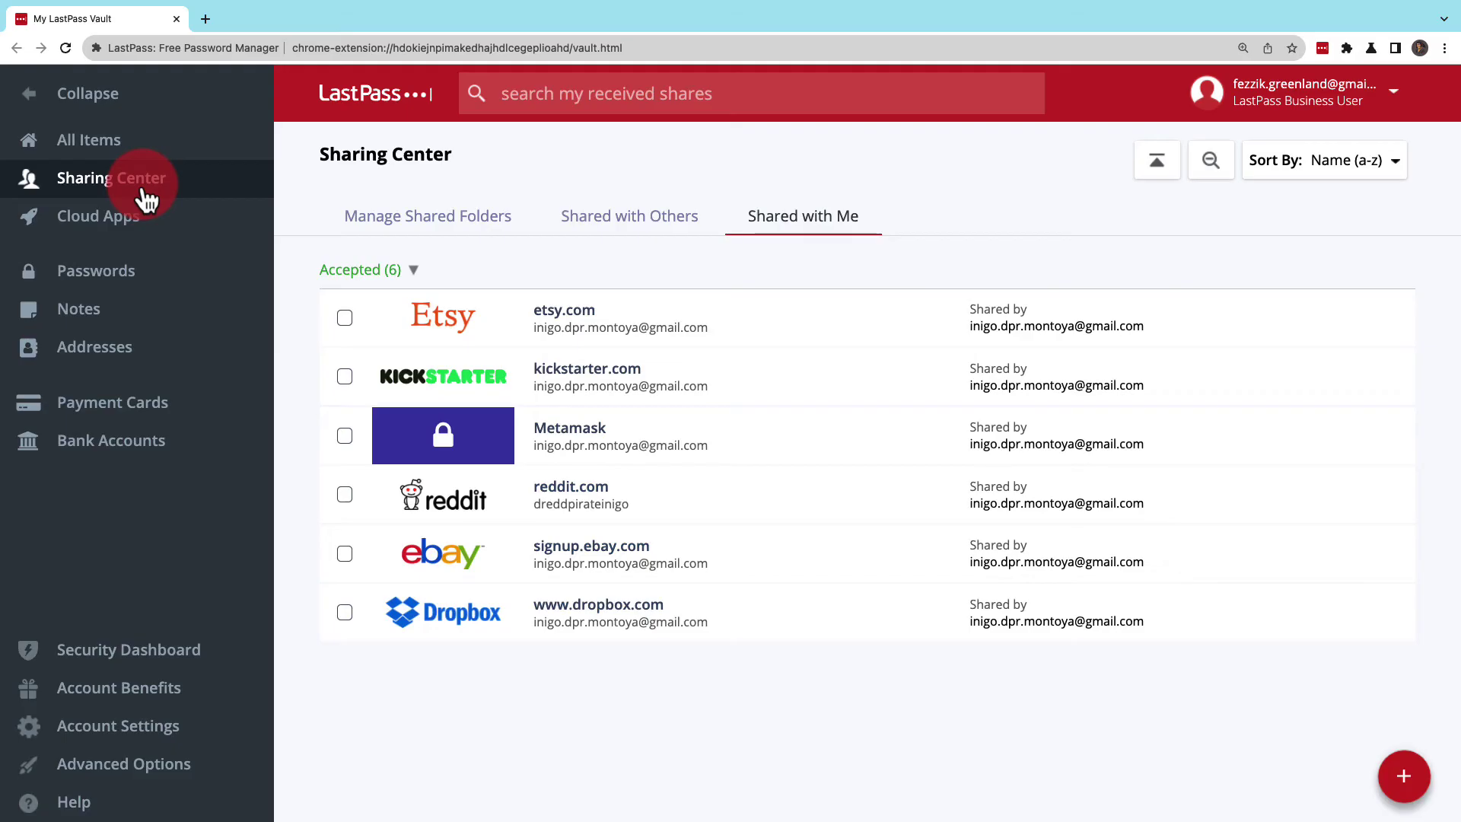
left_click(429, 232)
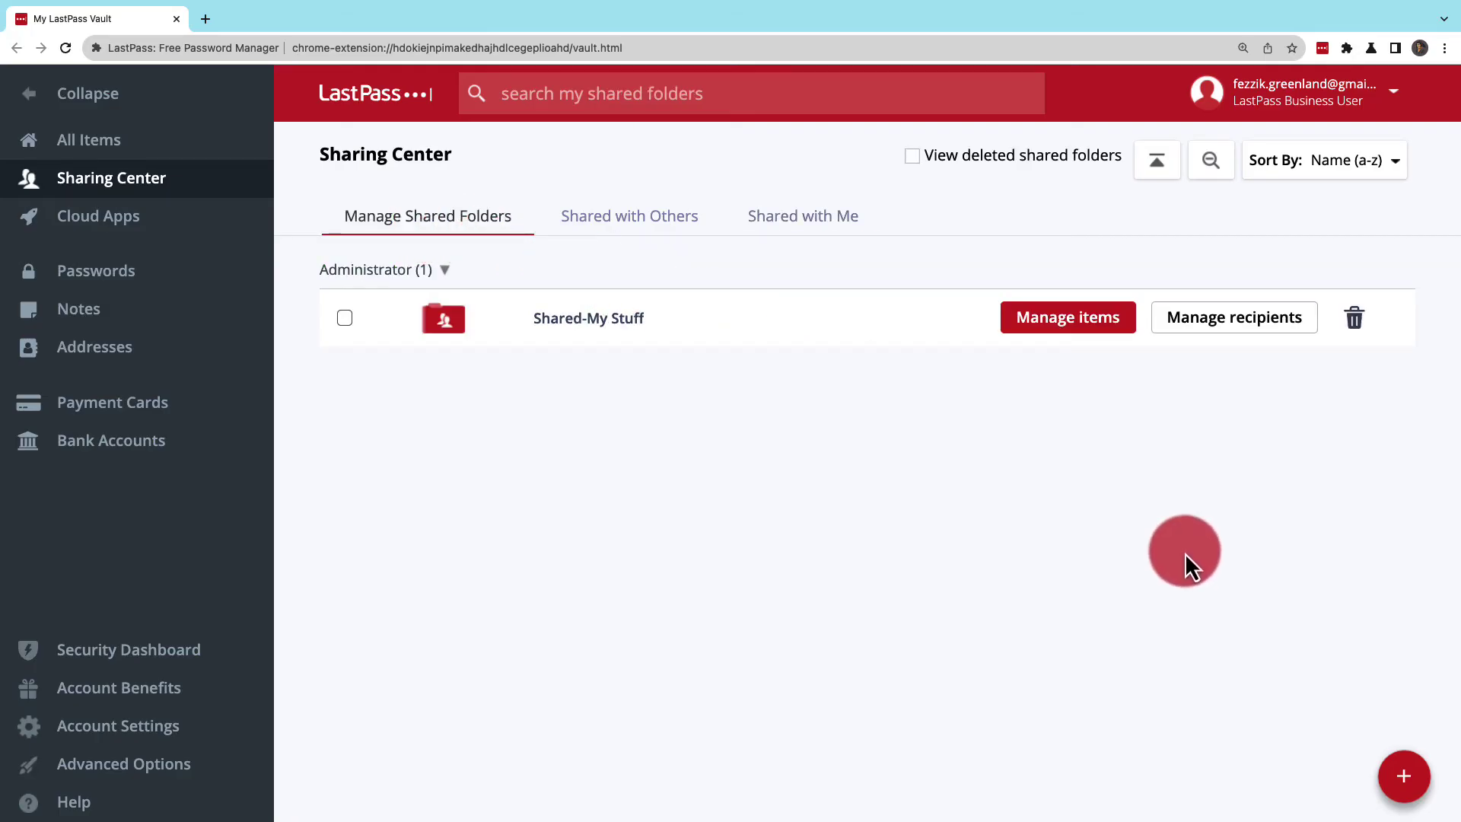
left_click(1397, 783)
type("Other Stuff")
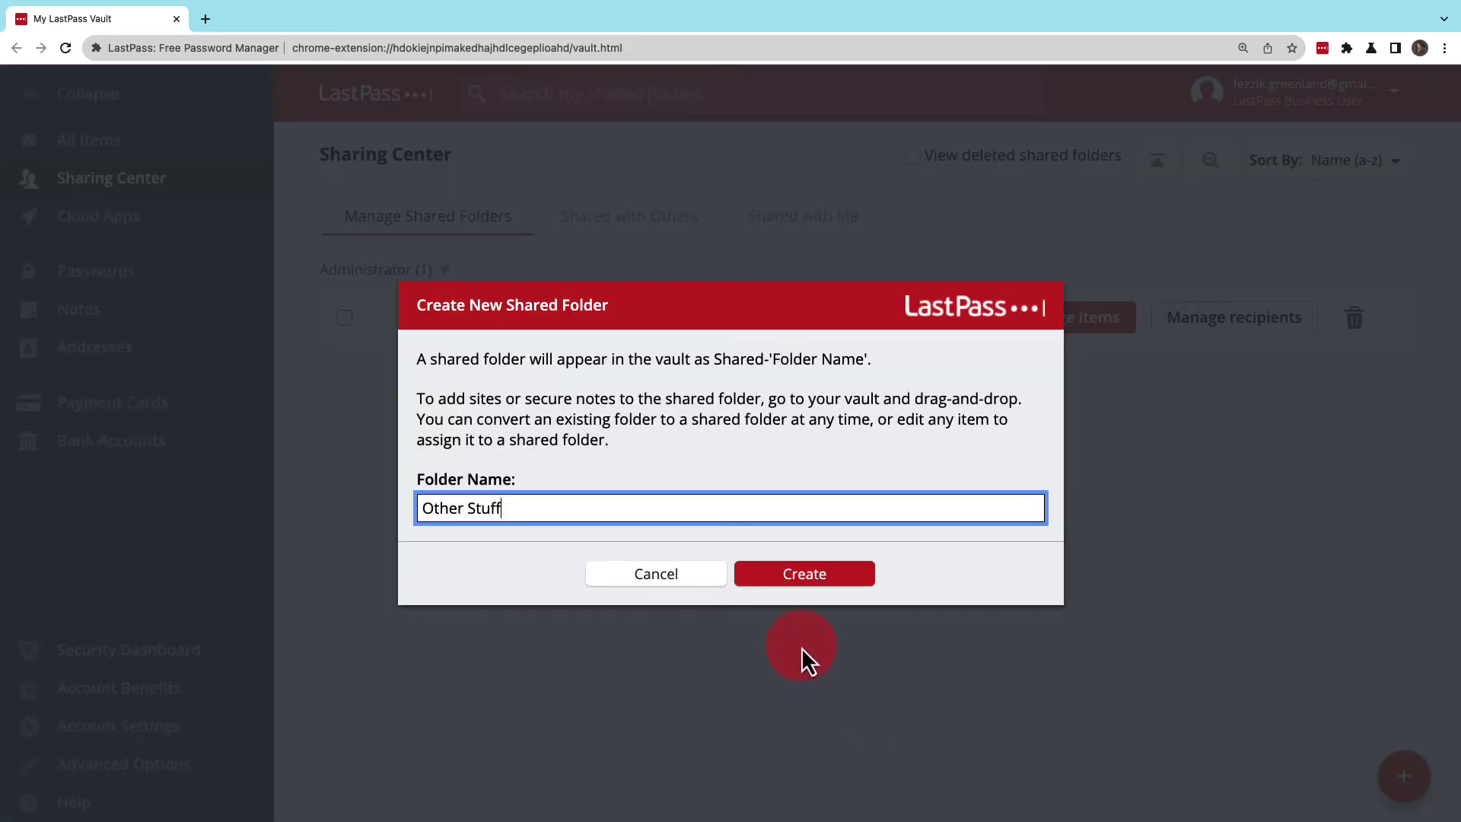
left_click(799, 583)
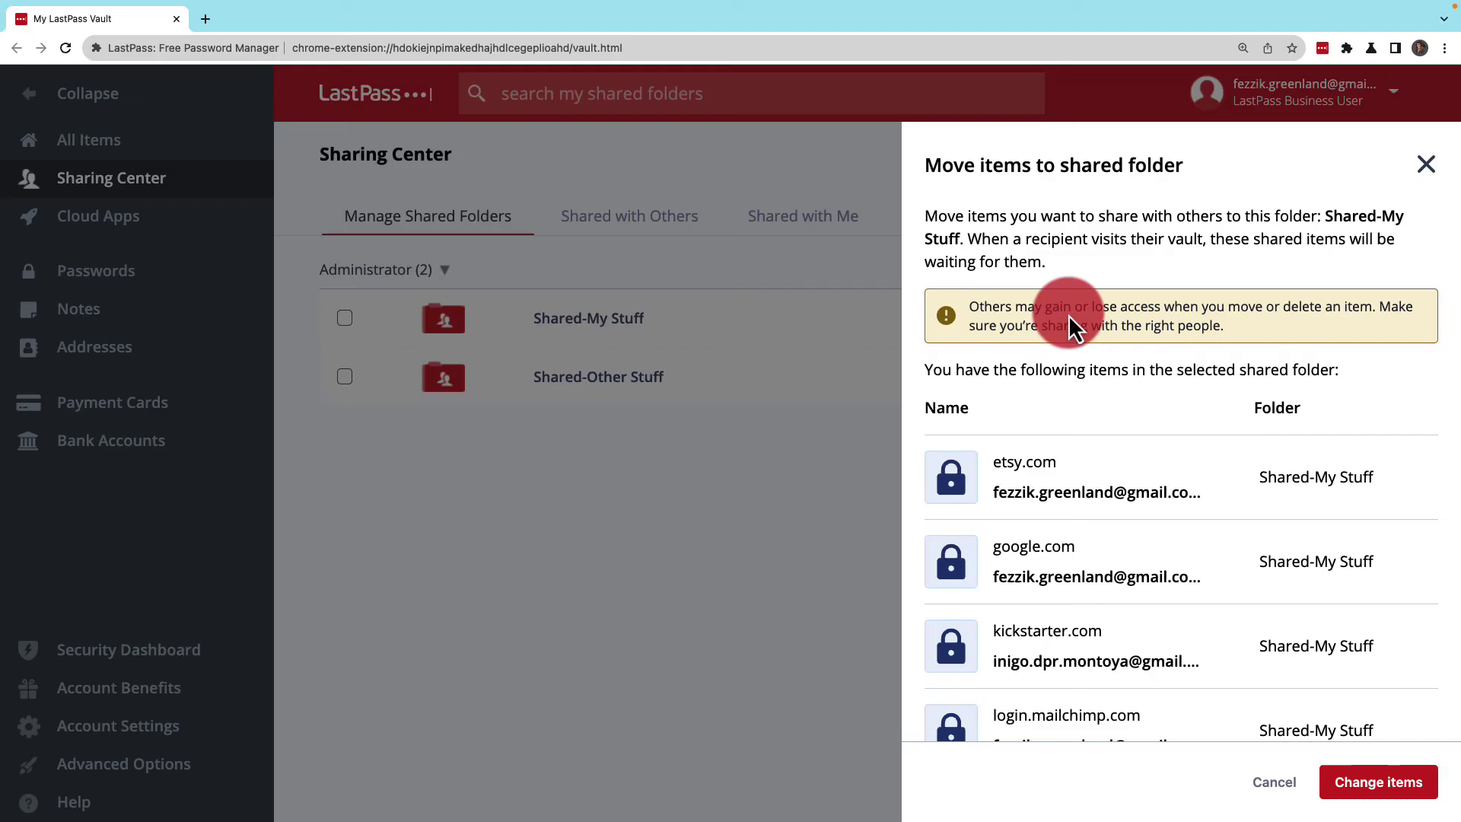
Step: Add a copy of the Cool Stuff etsy.com login to Shared-My Stuff and remove the other etsy.com
left_click(1367, 794)
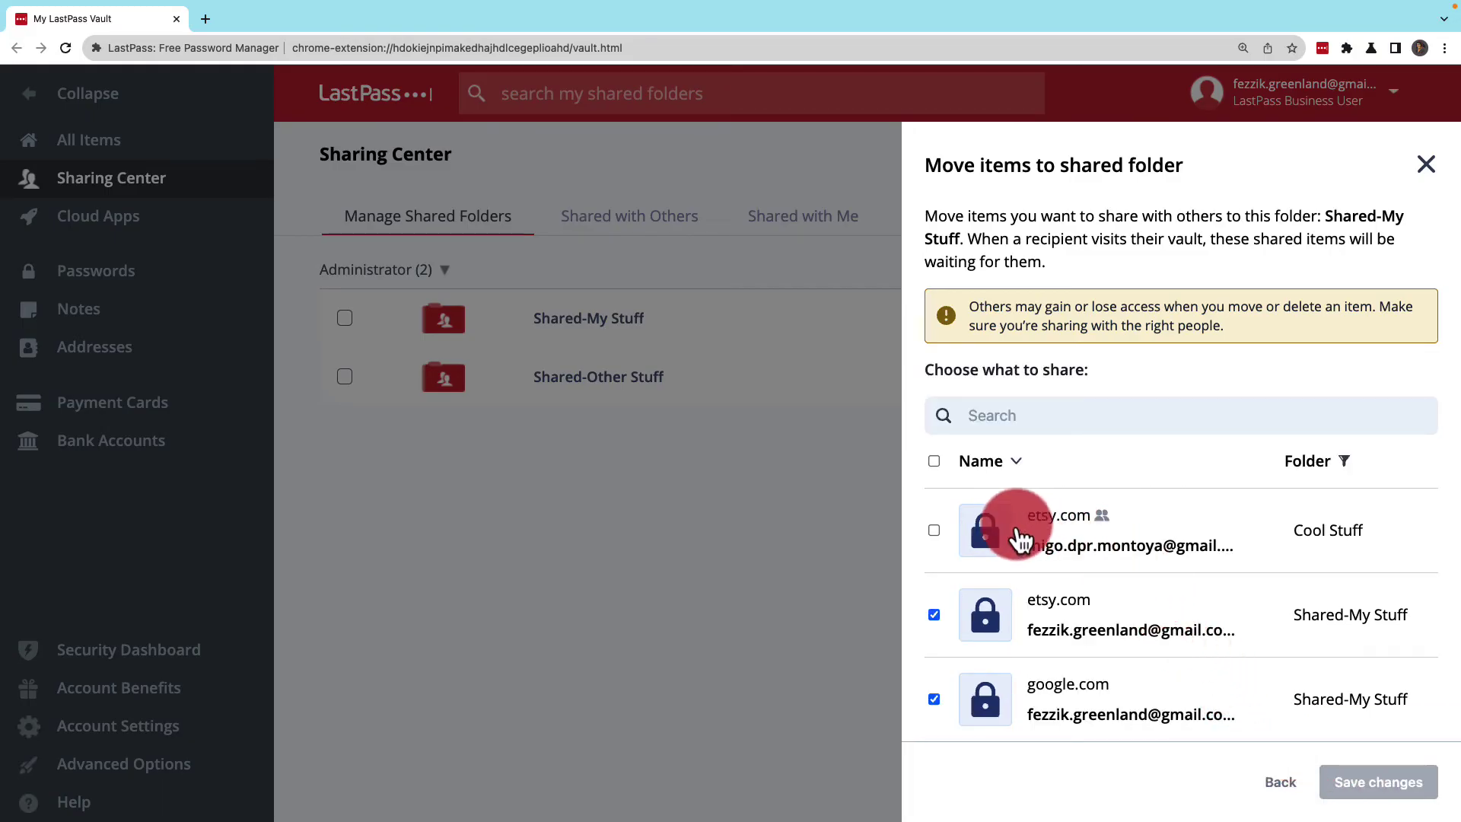
left_click(935, 531)
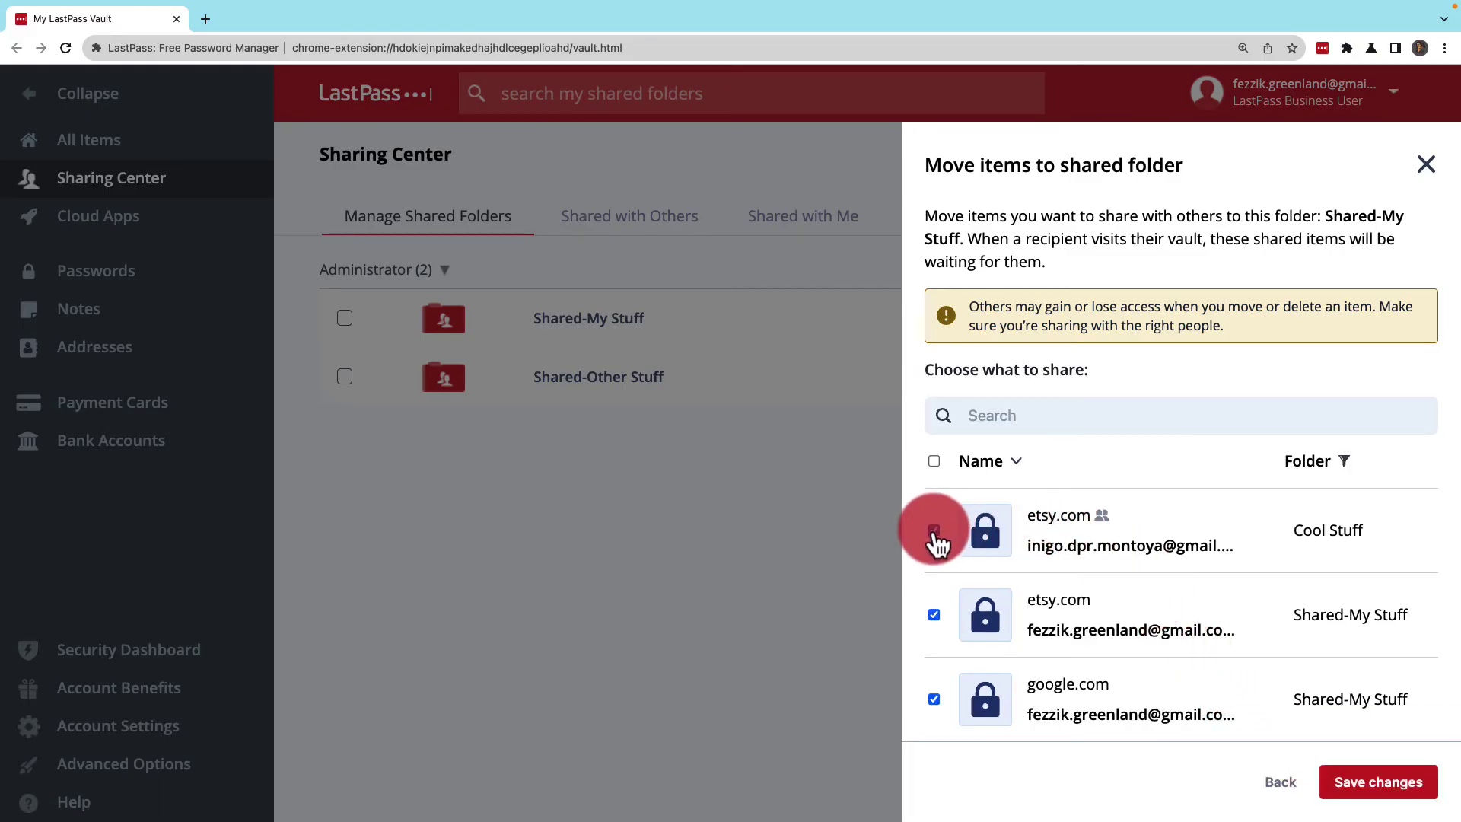
left_click(935, 615)
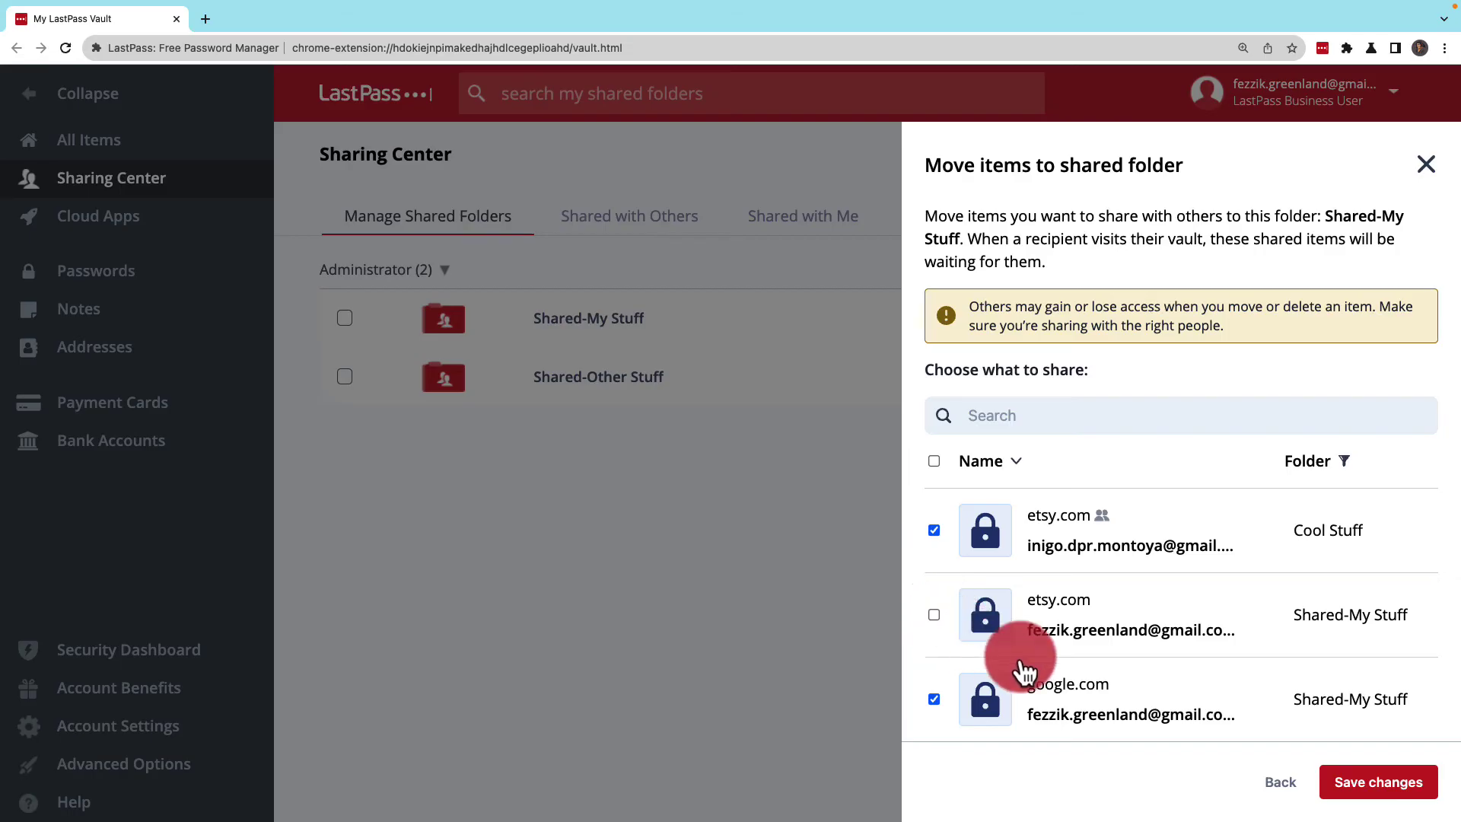
left_click(1378, 791)
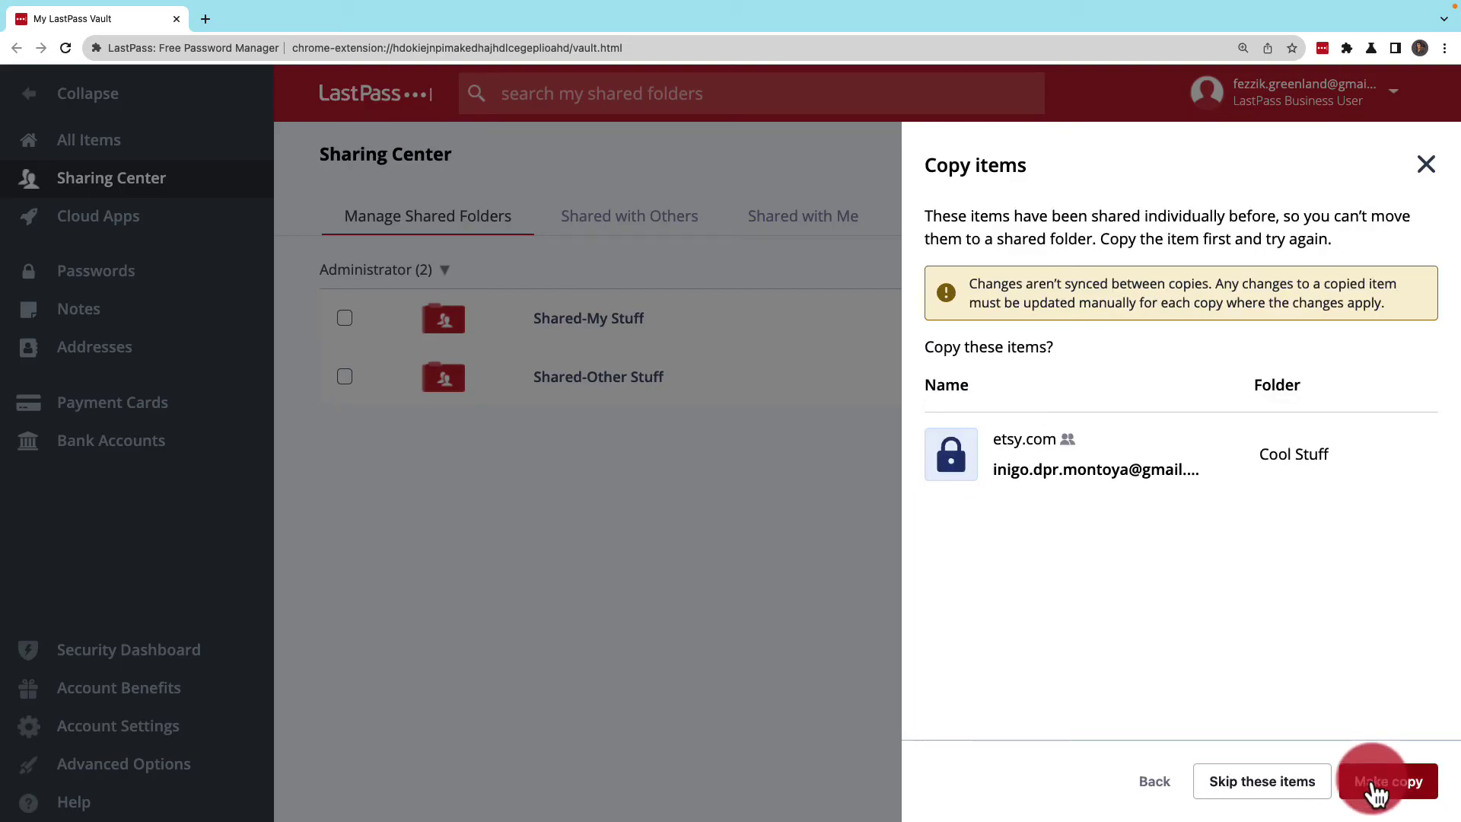
left_click(1377, 791)
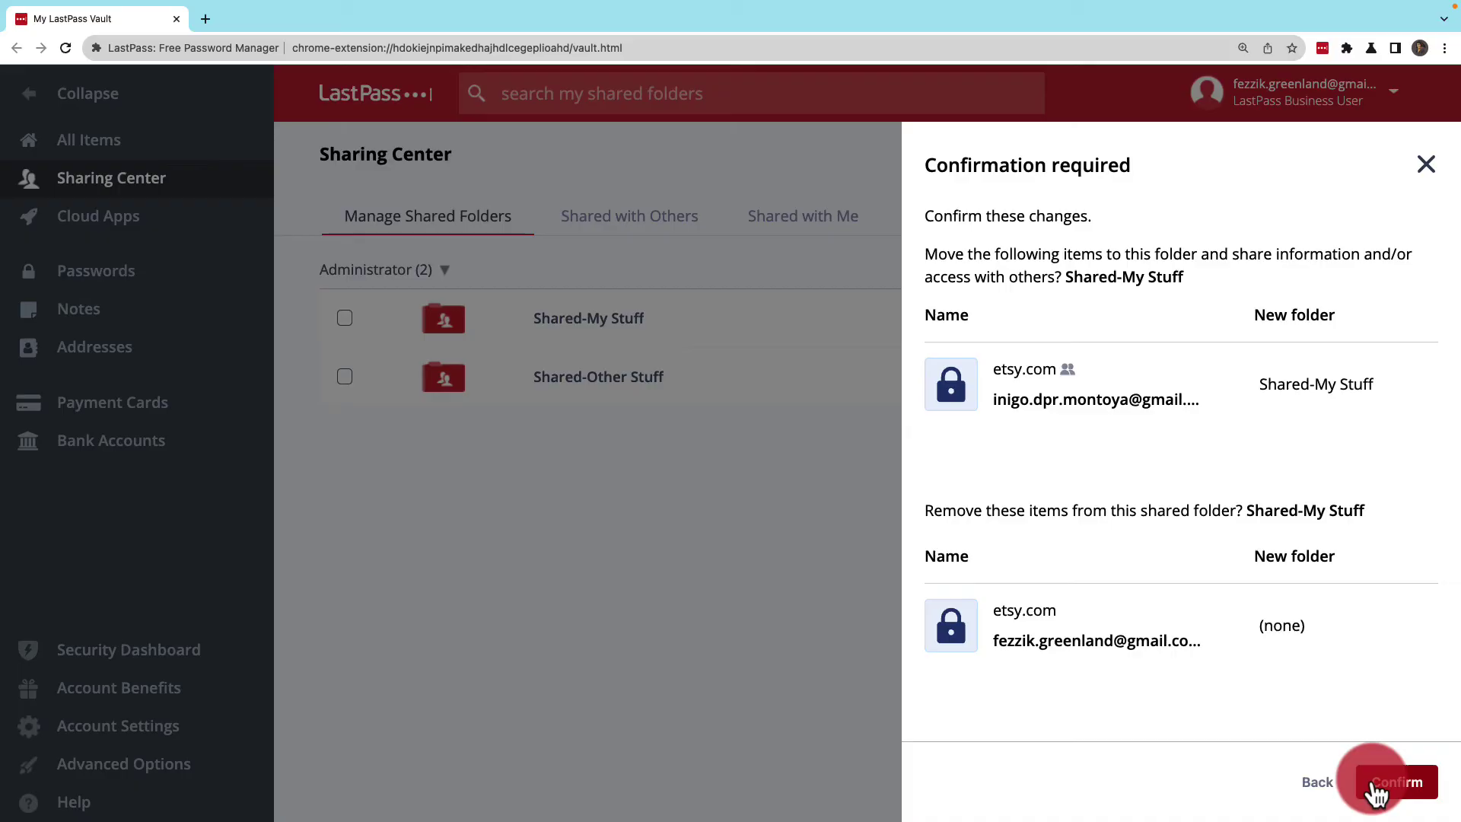
left_click(1398, 782)
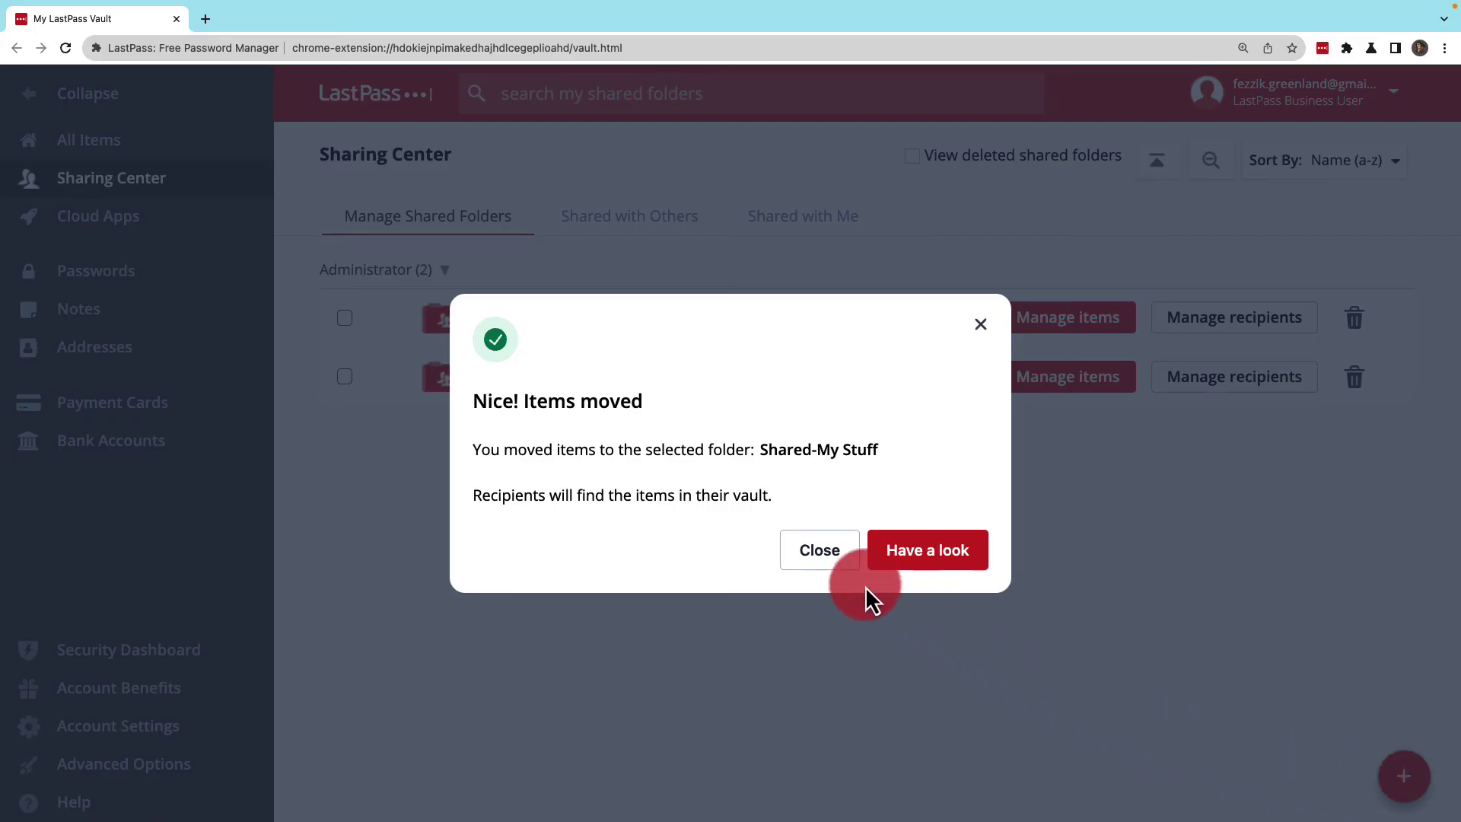
left_click(823, 563)
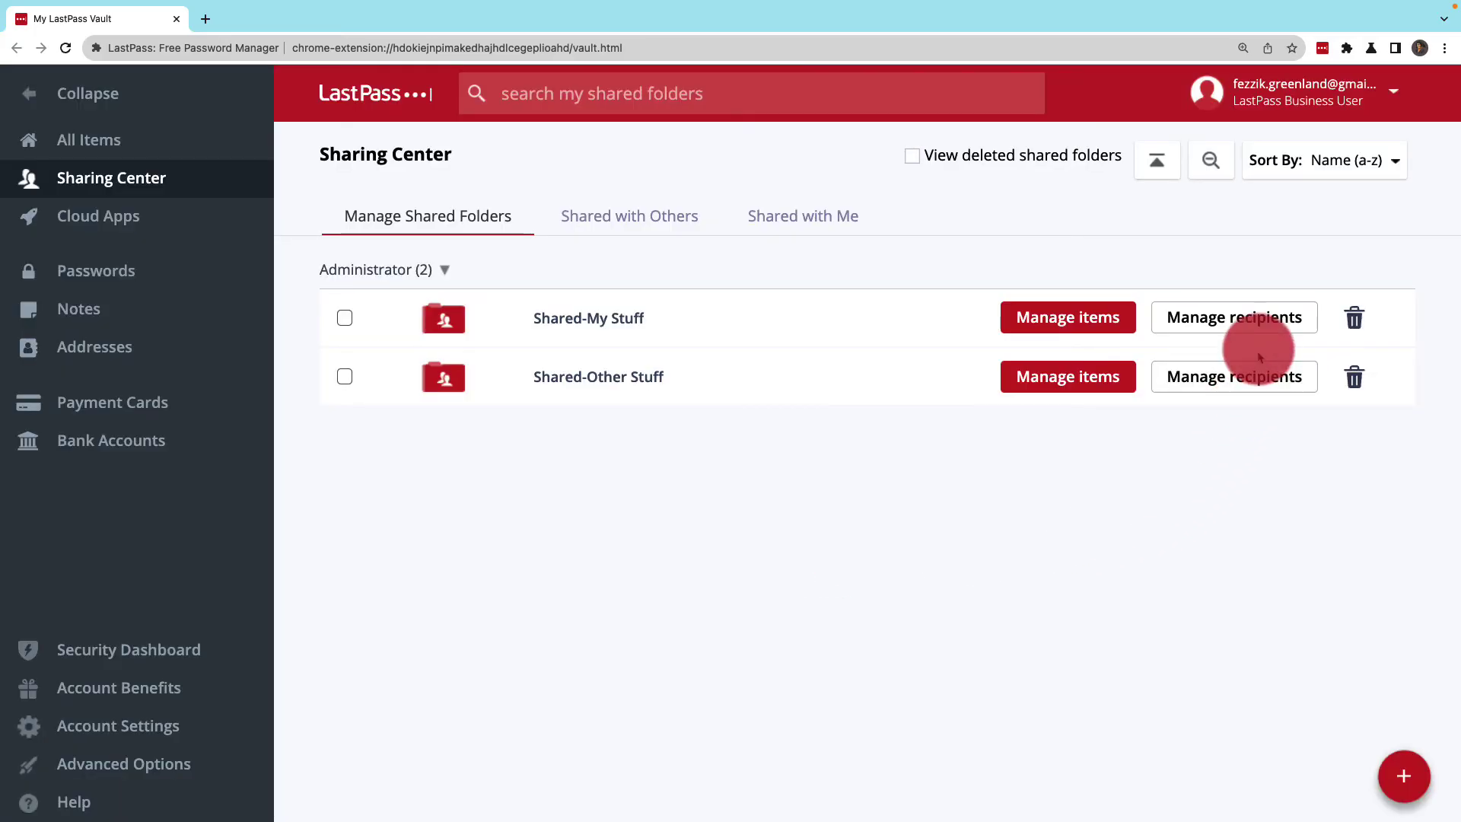
Step: Invite a suggested user and one typed e-mail address to Shared-My Stuff as read-only with hidden passwords
left_click(1259, 322)
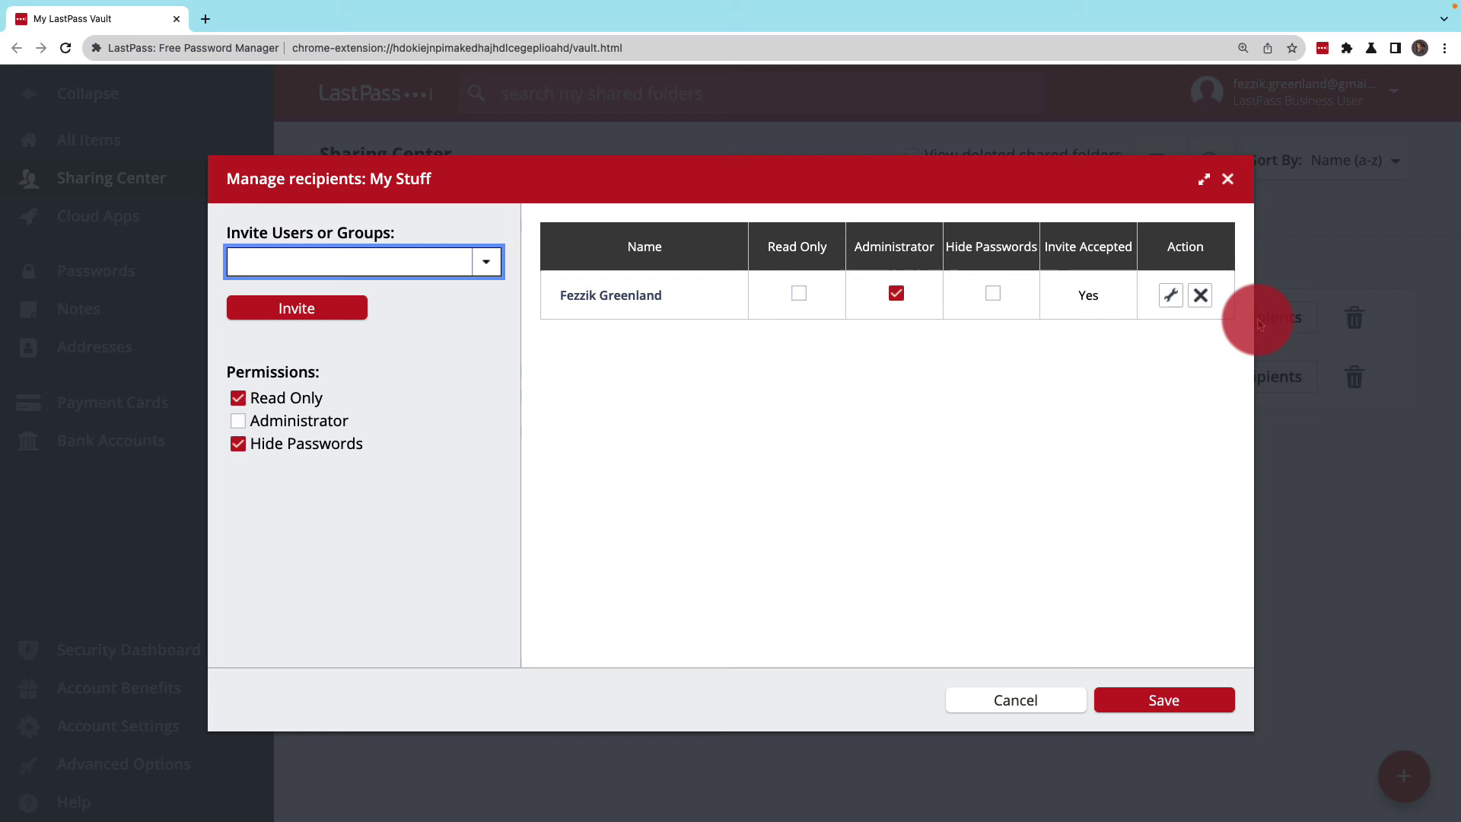
left_click(491, 268)
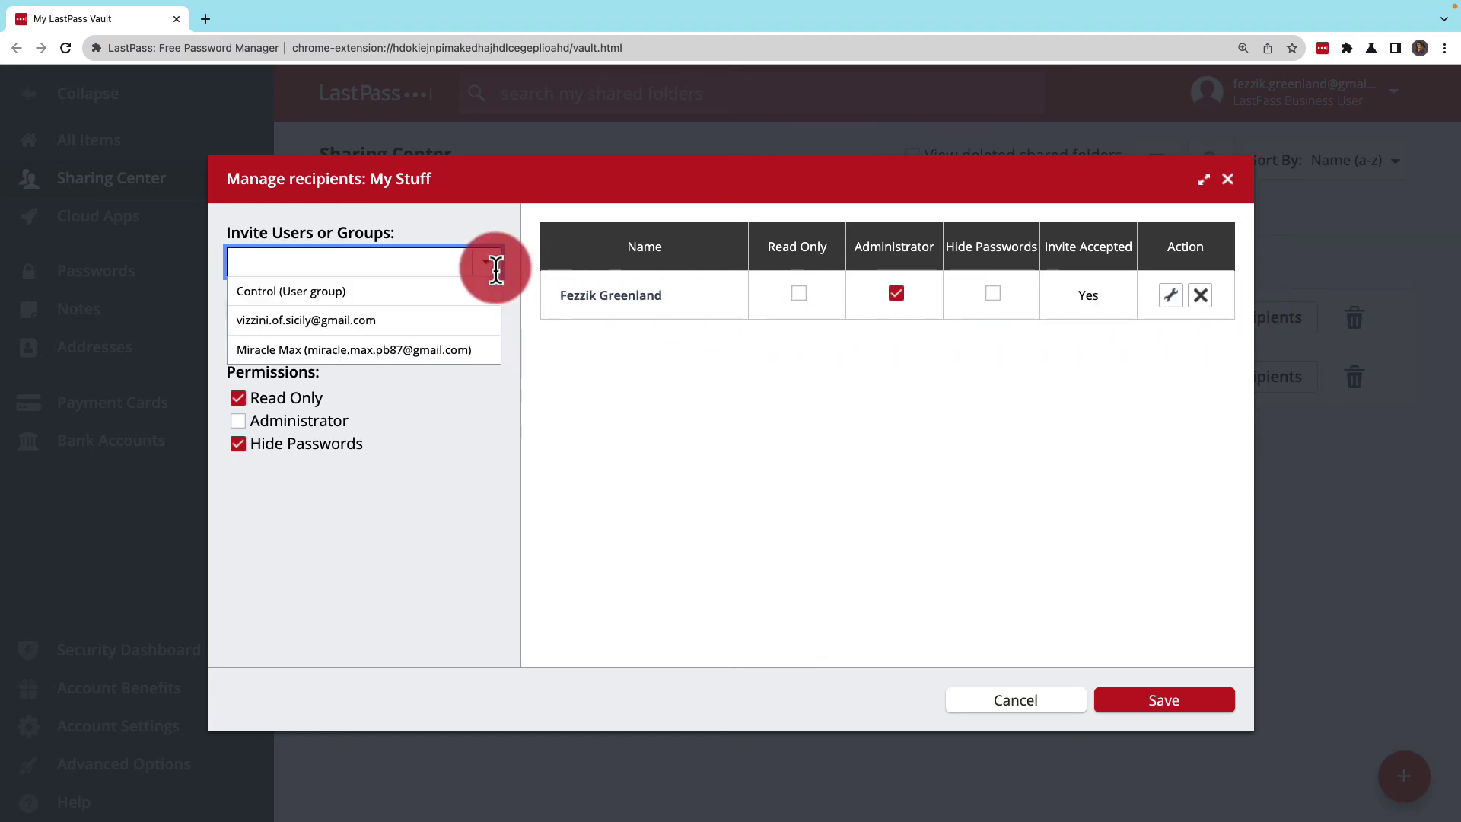
left_click(476, 341)
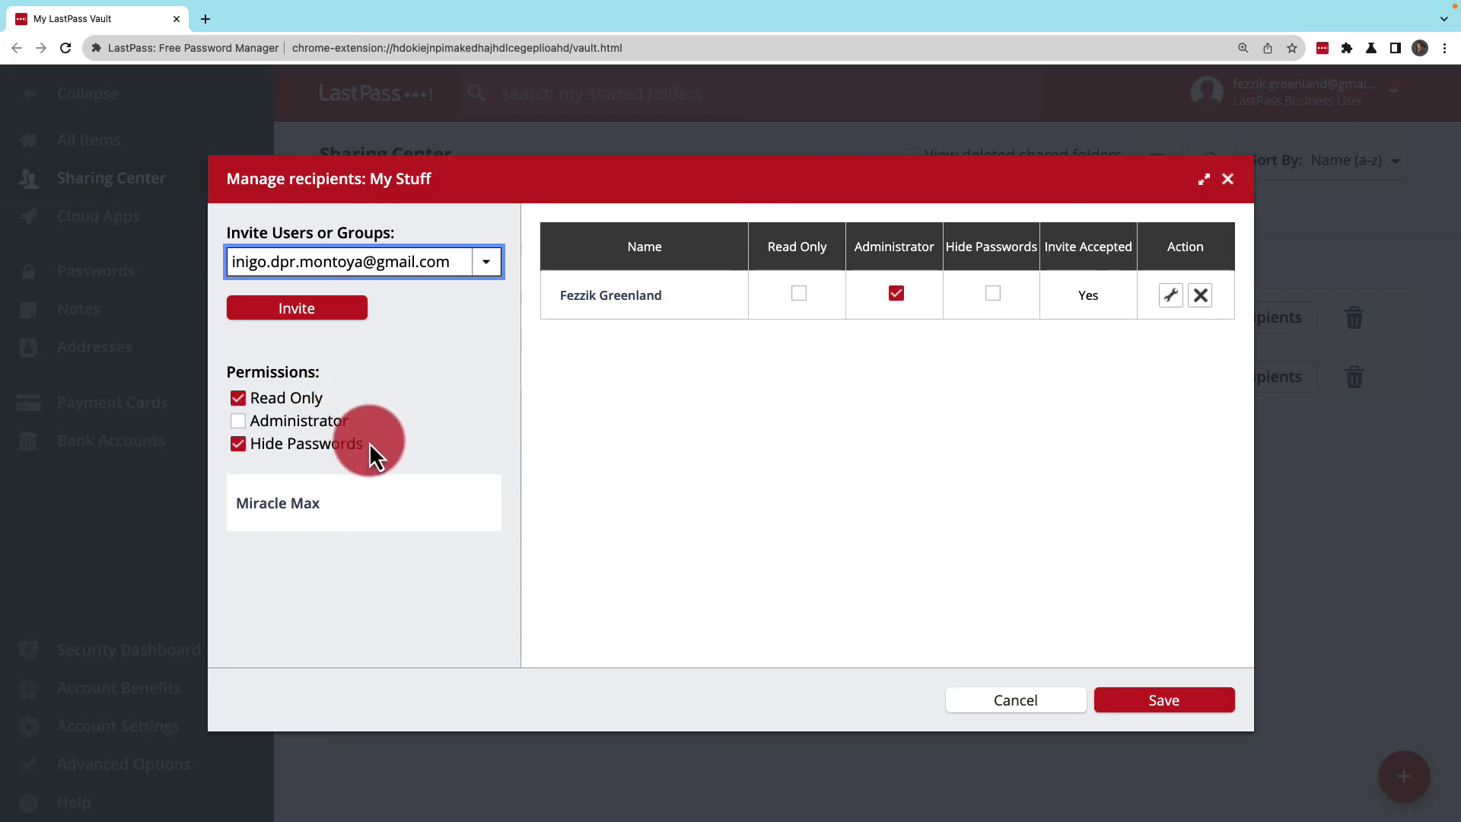
left_click(353, 309)
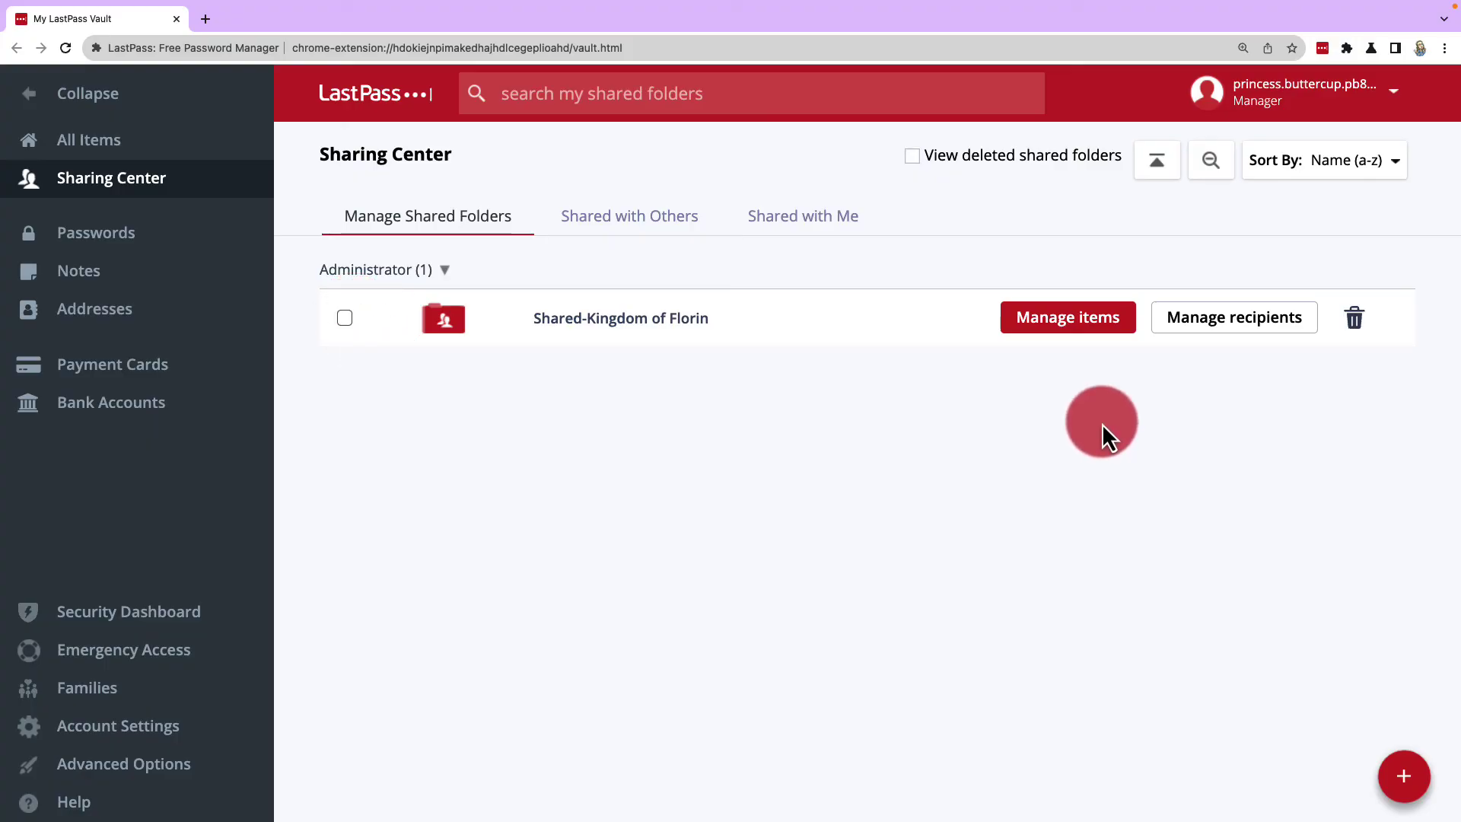
Step: Switch the second Kingdom of Florin member from Administrator to Read only access and save
left_click(1190, 335)
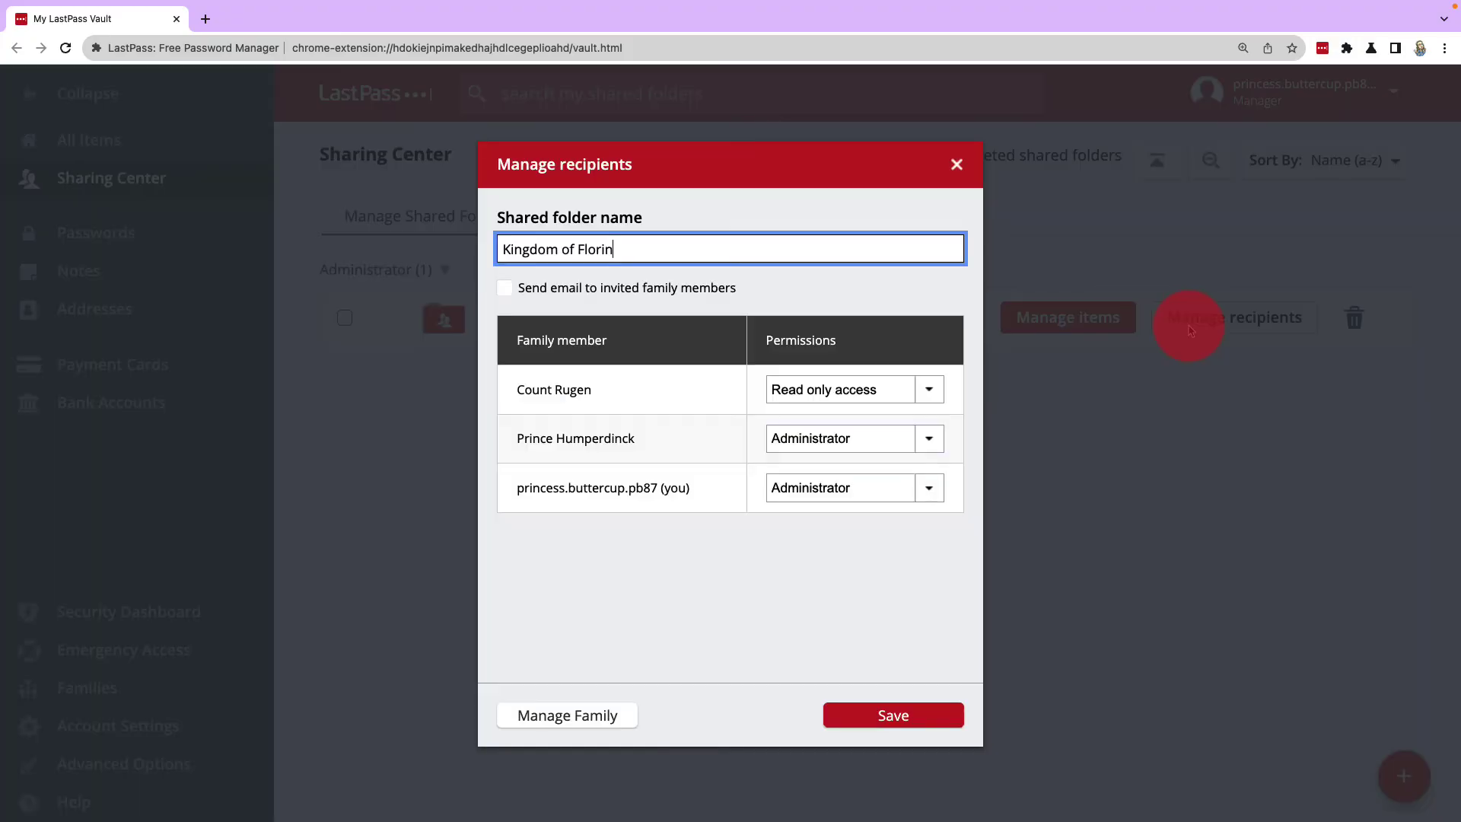
left_click(944, 438)
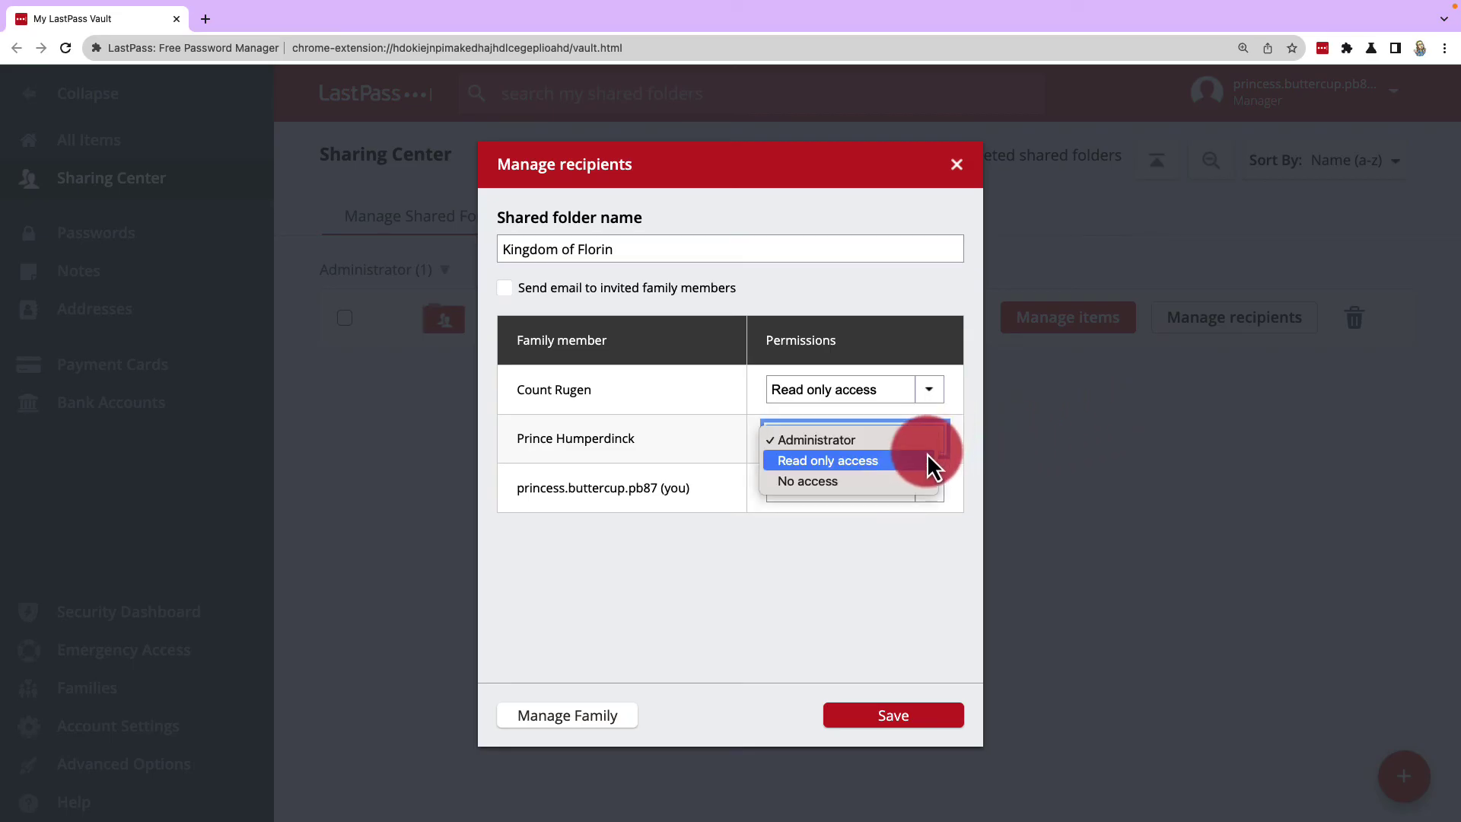
left_click(927, 454)
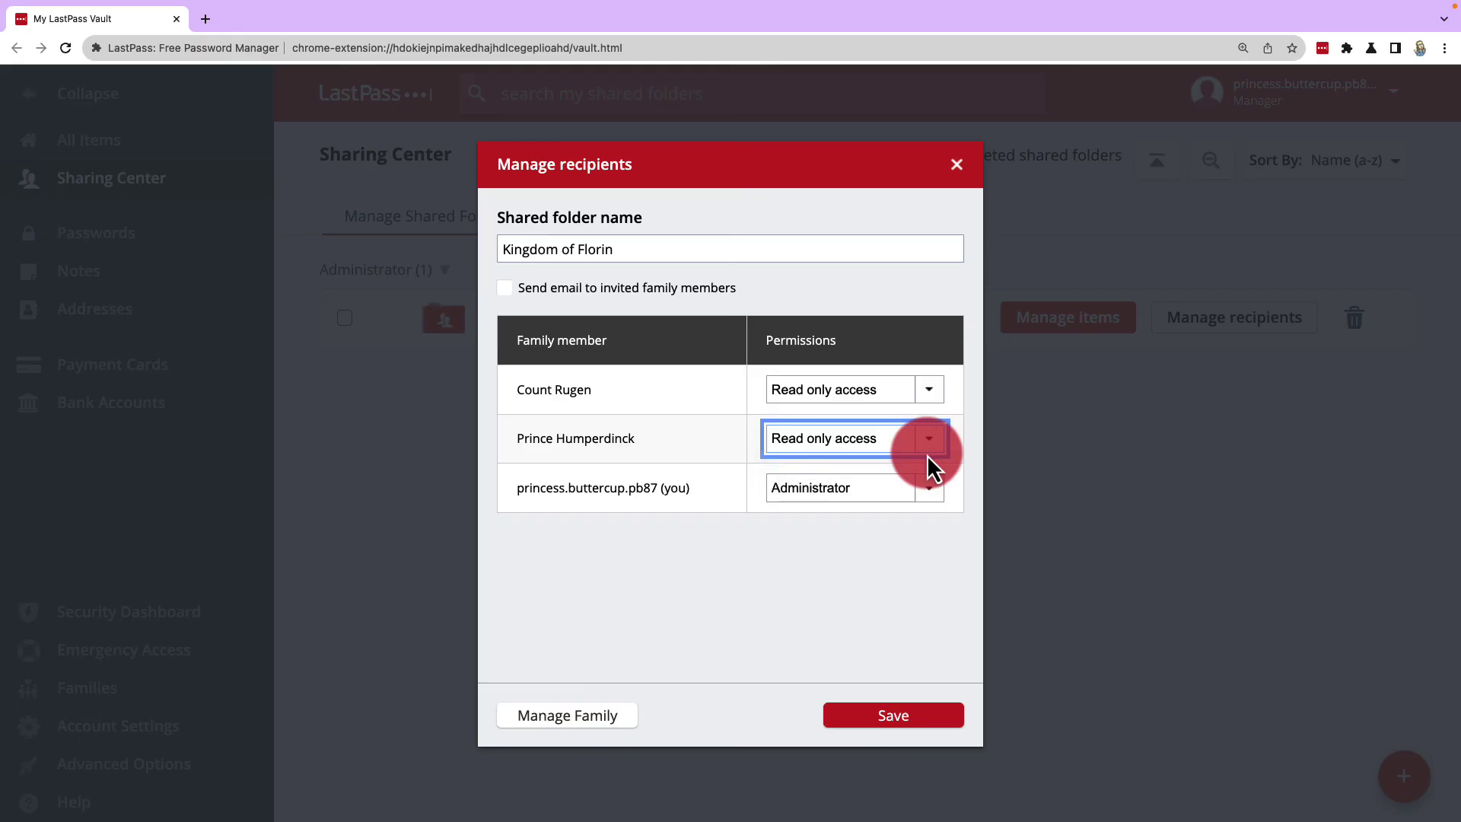
left_click(900, 719)
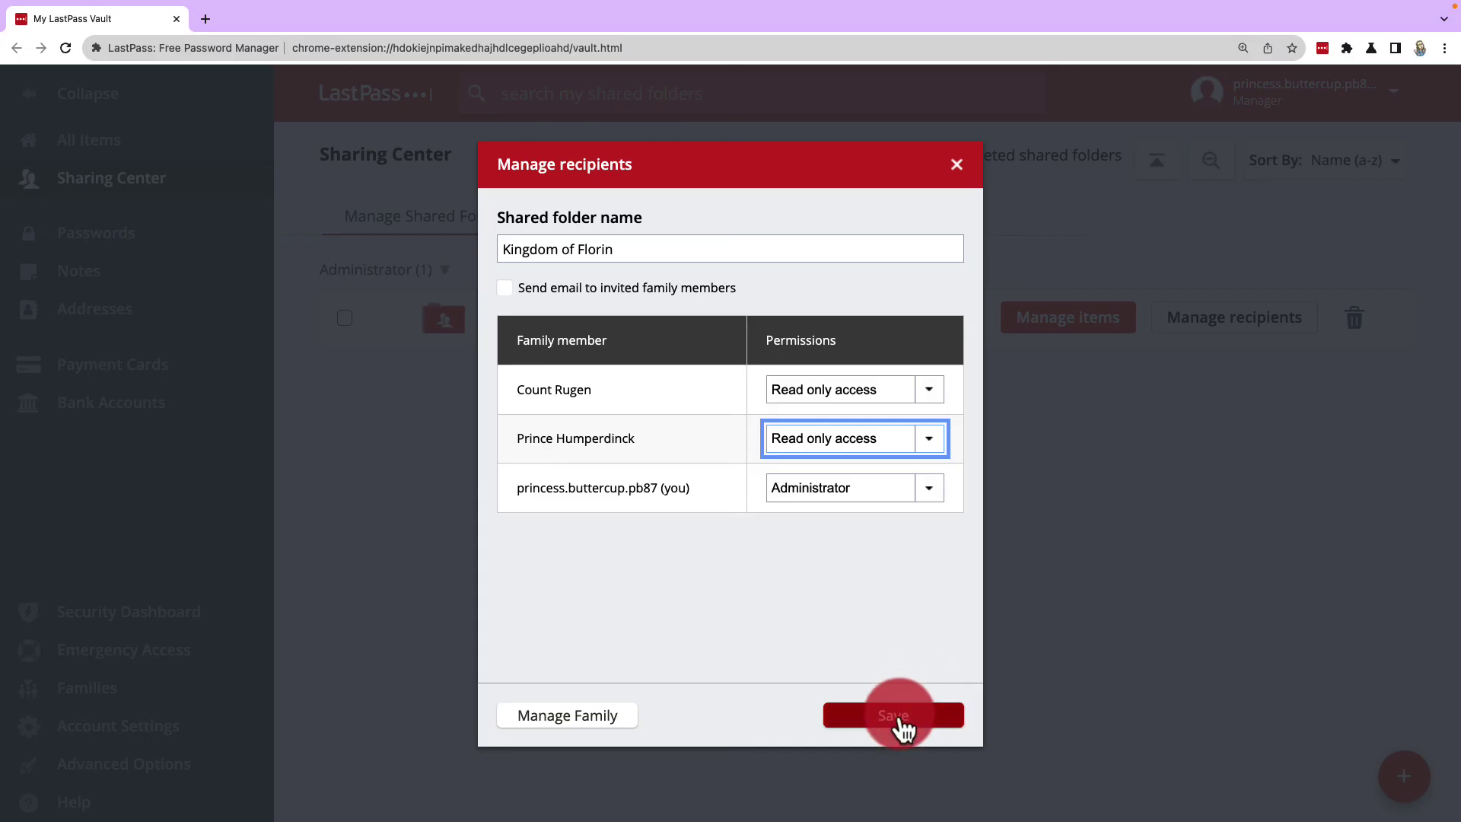